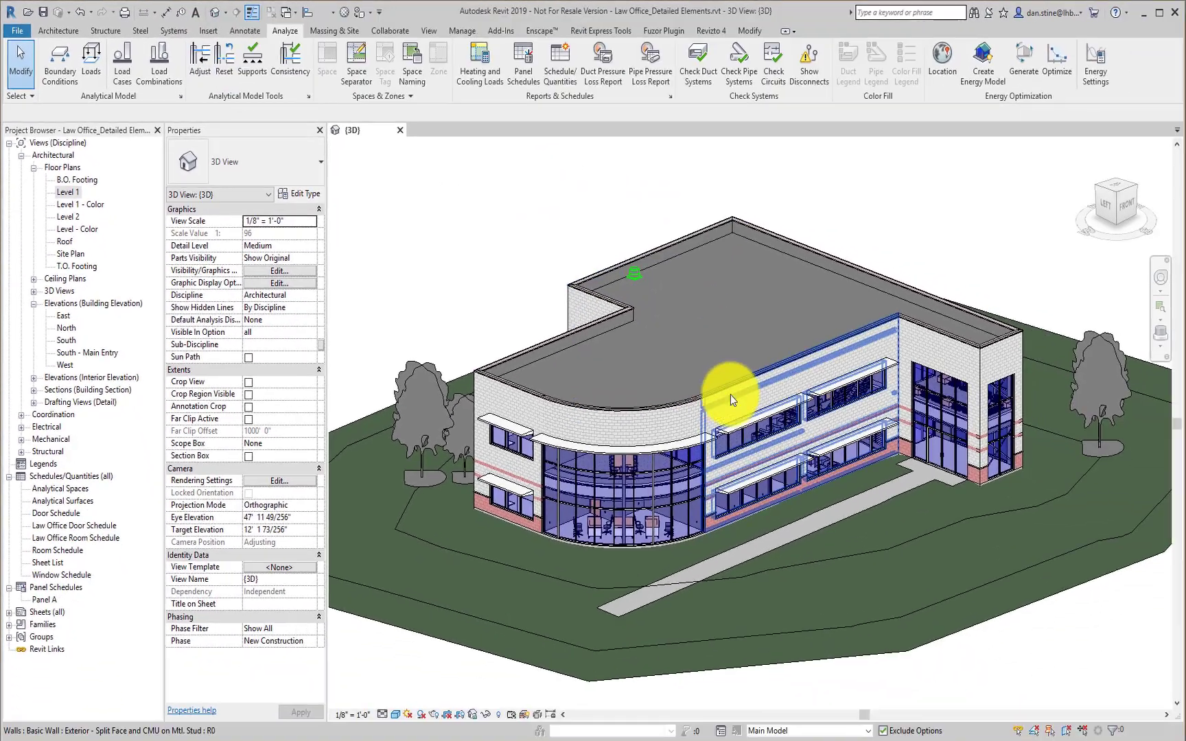
Inspect the properties of the front exterior wall and of the upper sun shade mounted on it.
left_click(733, 398)
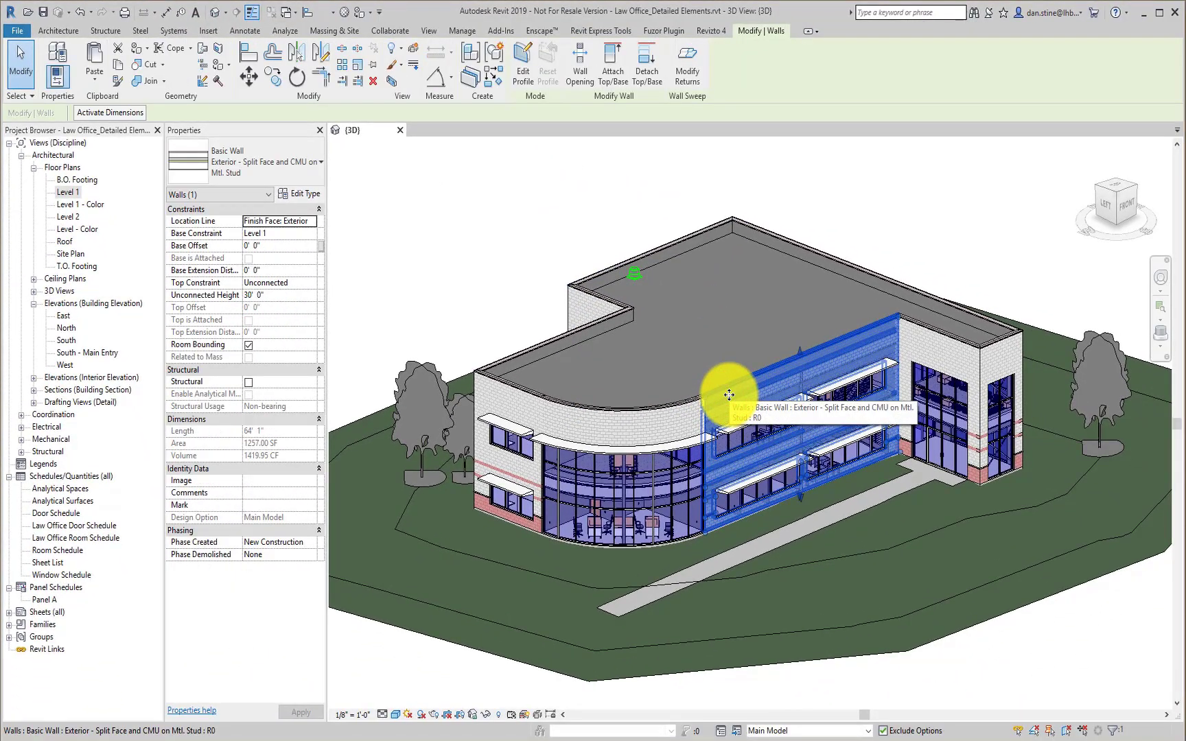
key("Escape")
left_click(734, 423)
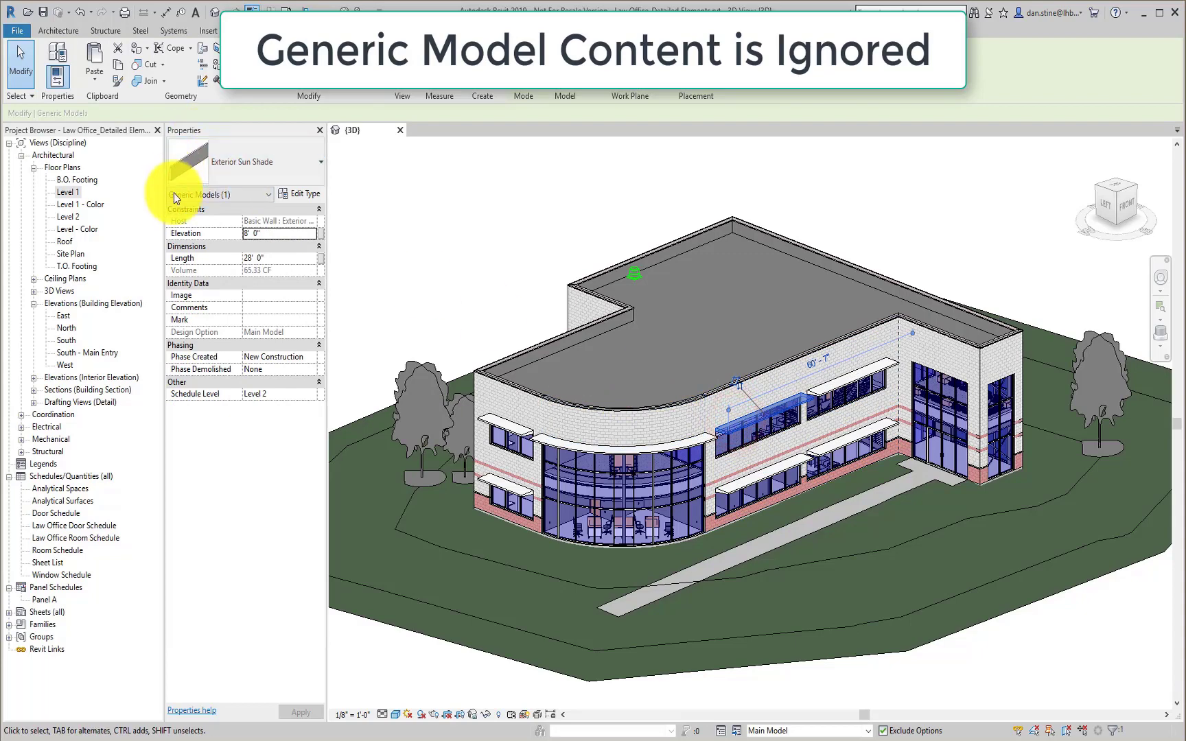
left_click(425, 232)
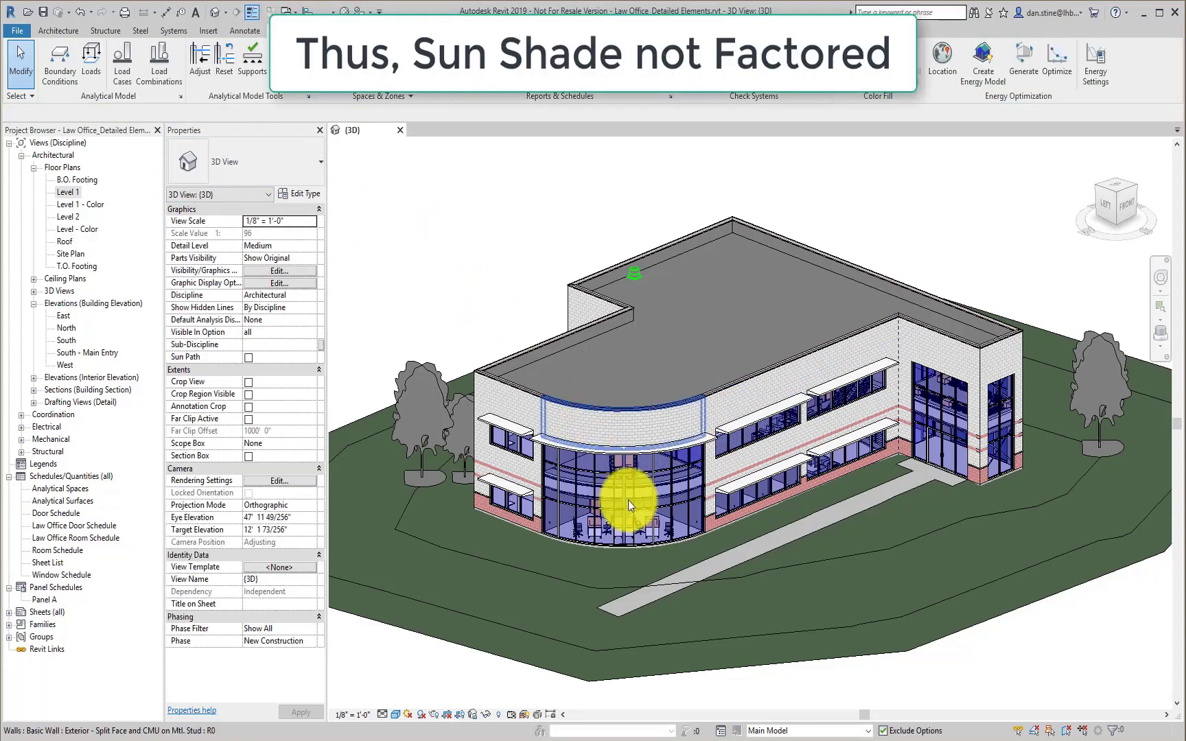
Make the design option "Make Primary Prior to EAM Creation" primary in the Energy Modeling Refinments option set.
left_click(723, 731)
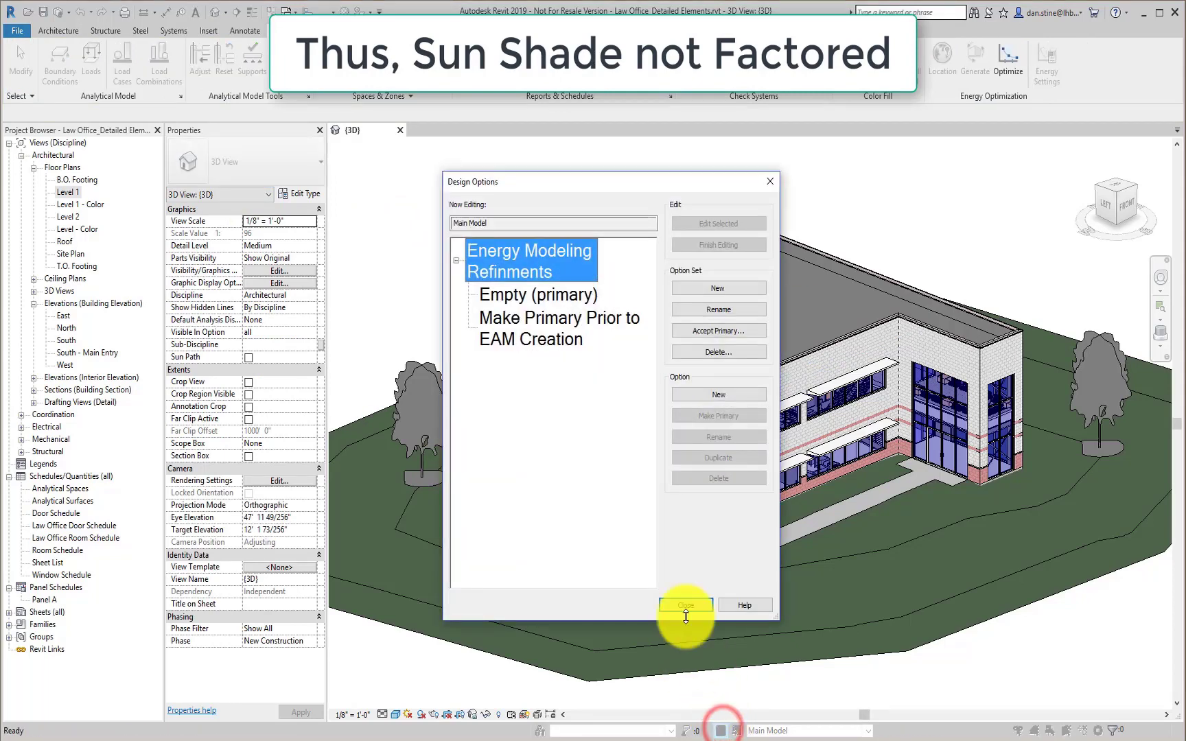
left_click(528, 295)
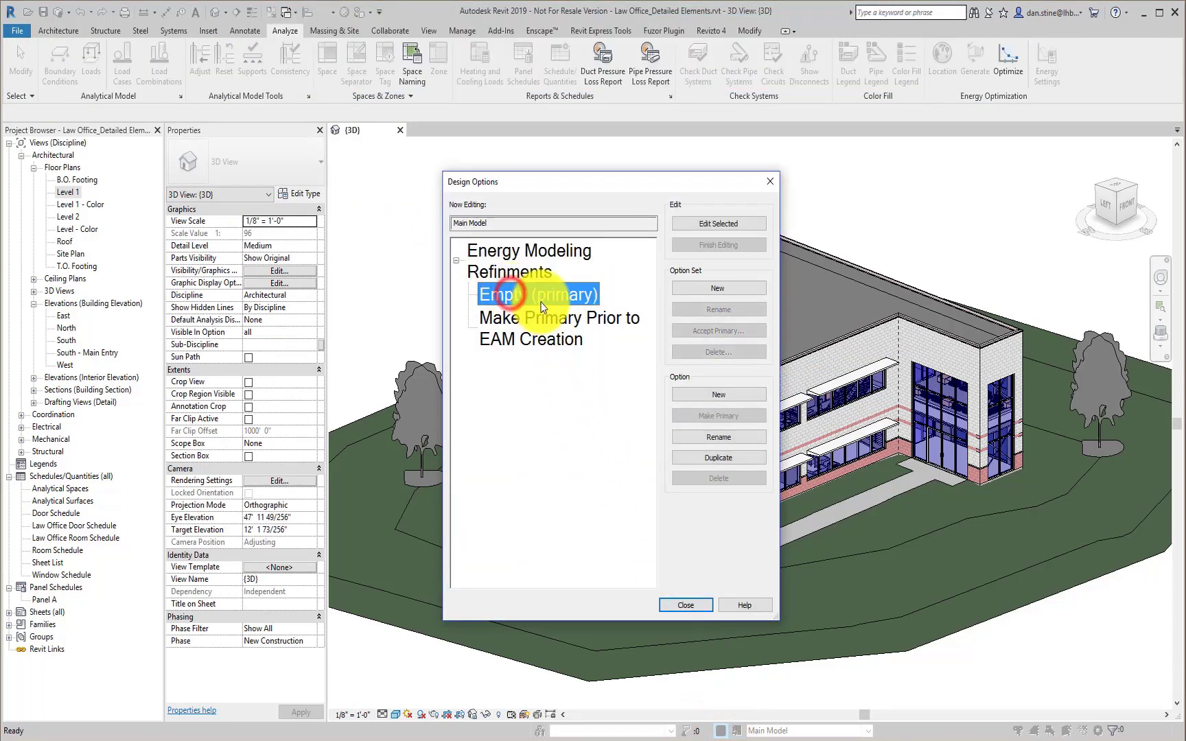
left_click(550, 333)
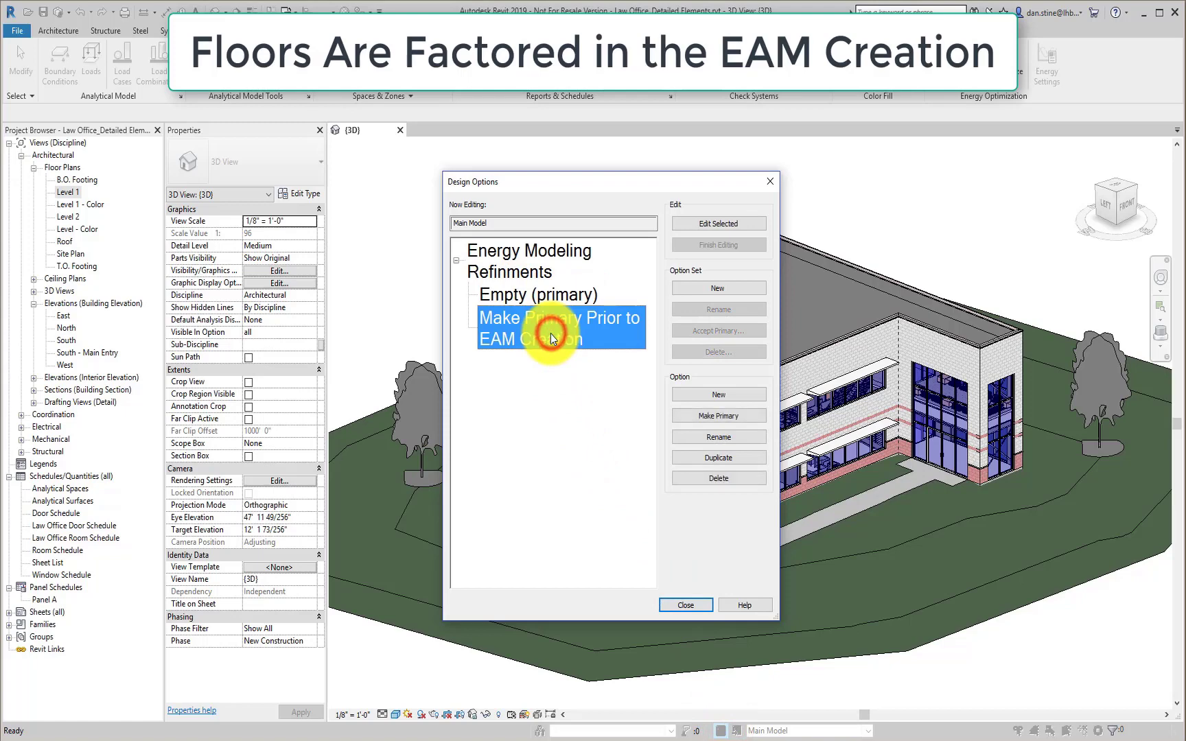
left_click(690, 418)
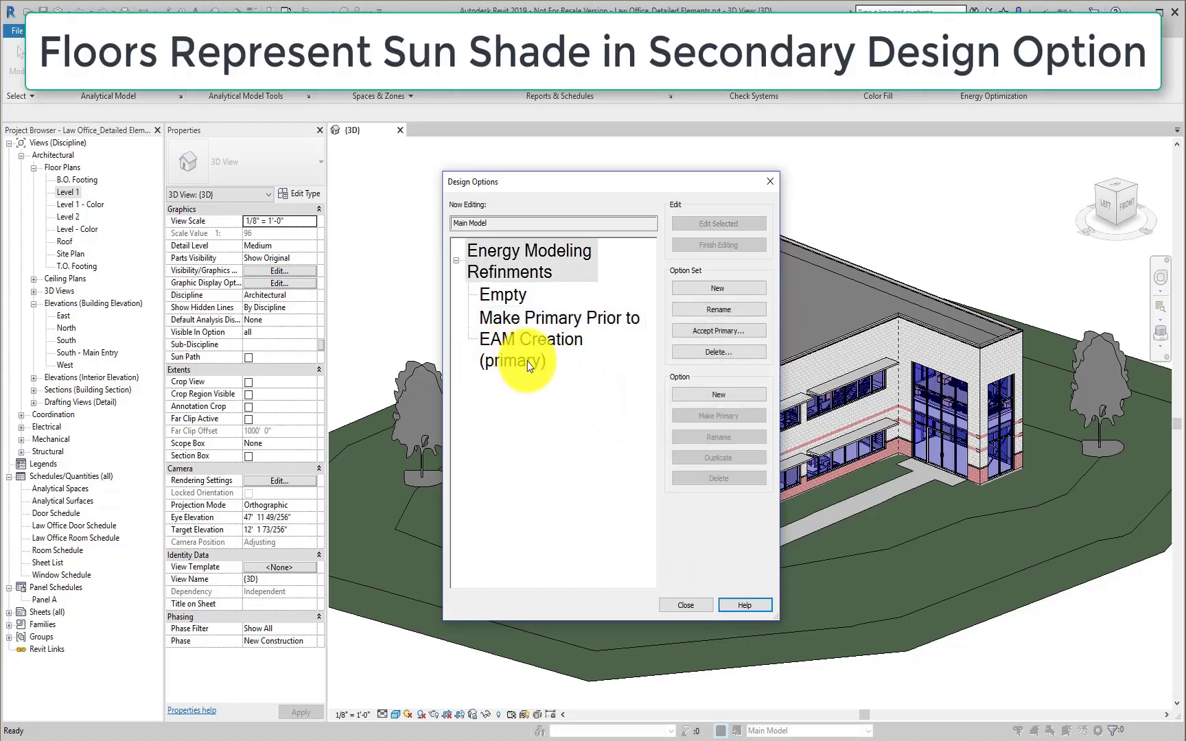
left_click(527, 361)
left_click(679, 605)
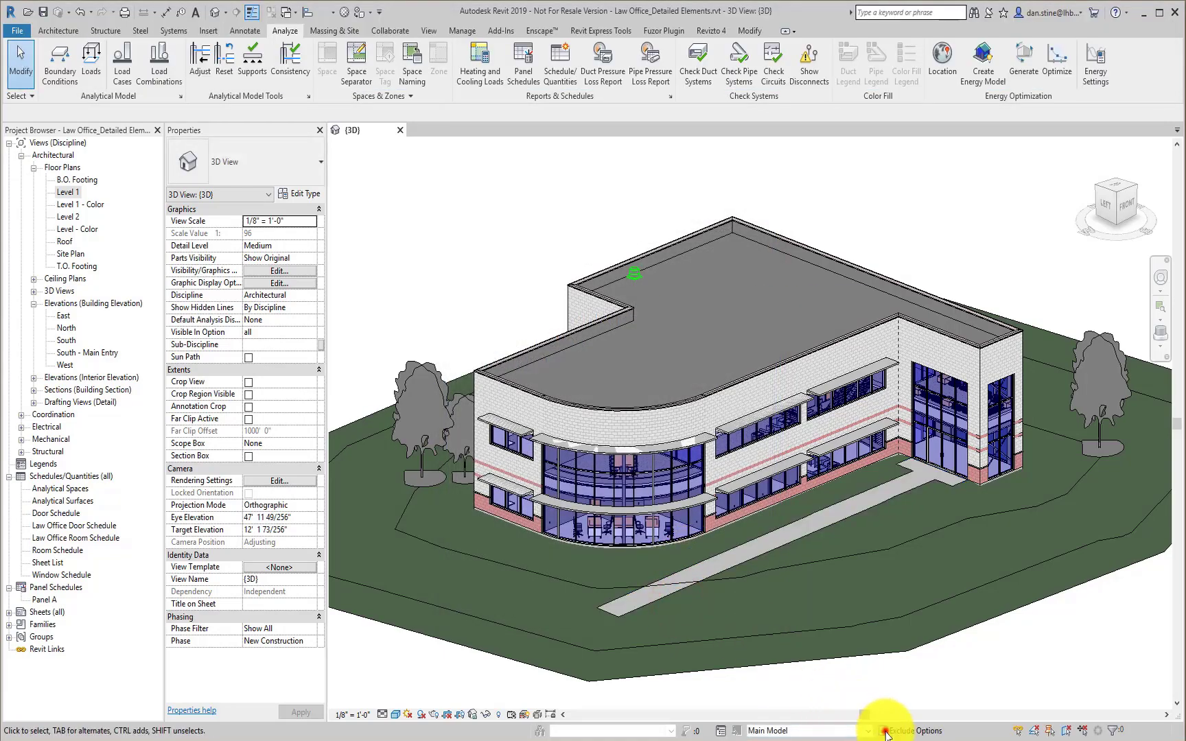
Allow selection of design option elements and inspect the properties of the upper Sun Shade Placeholder floor.
left_click(884, 731)
scroll(714, 432, "up", 5)
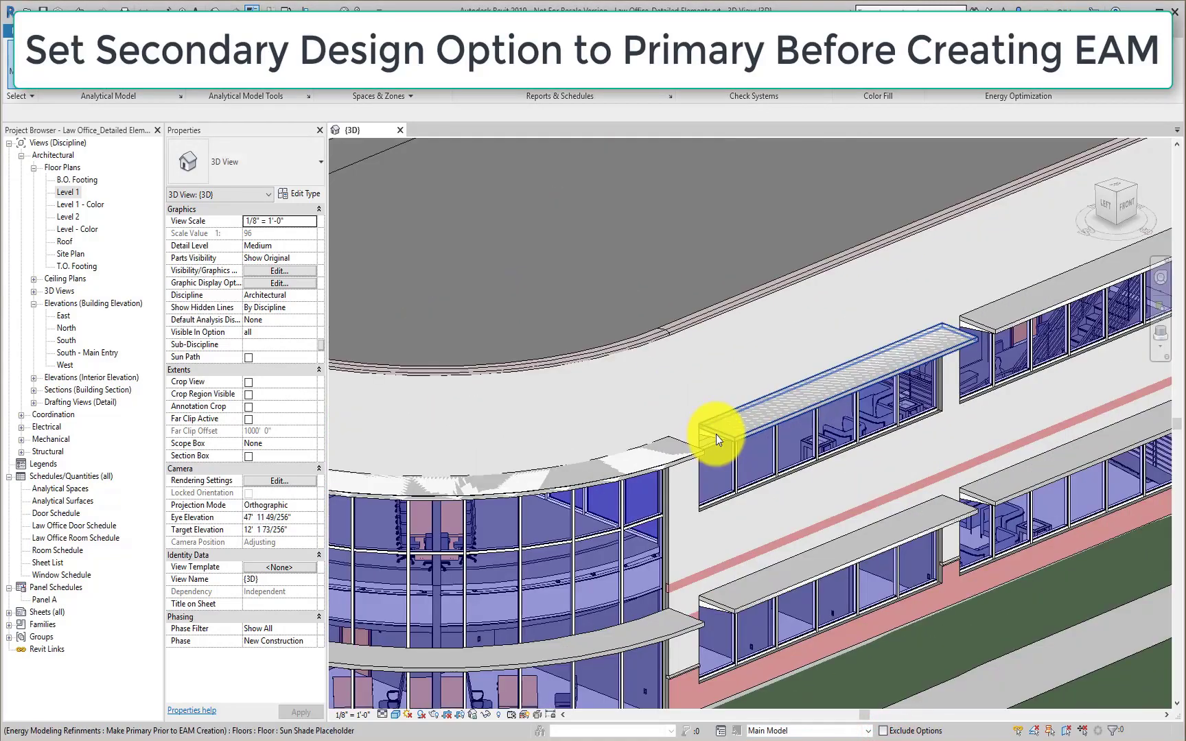
left_click(716, 434)
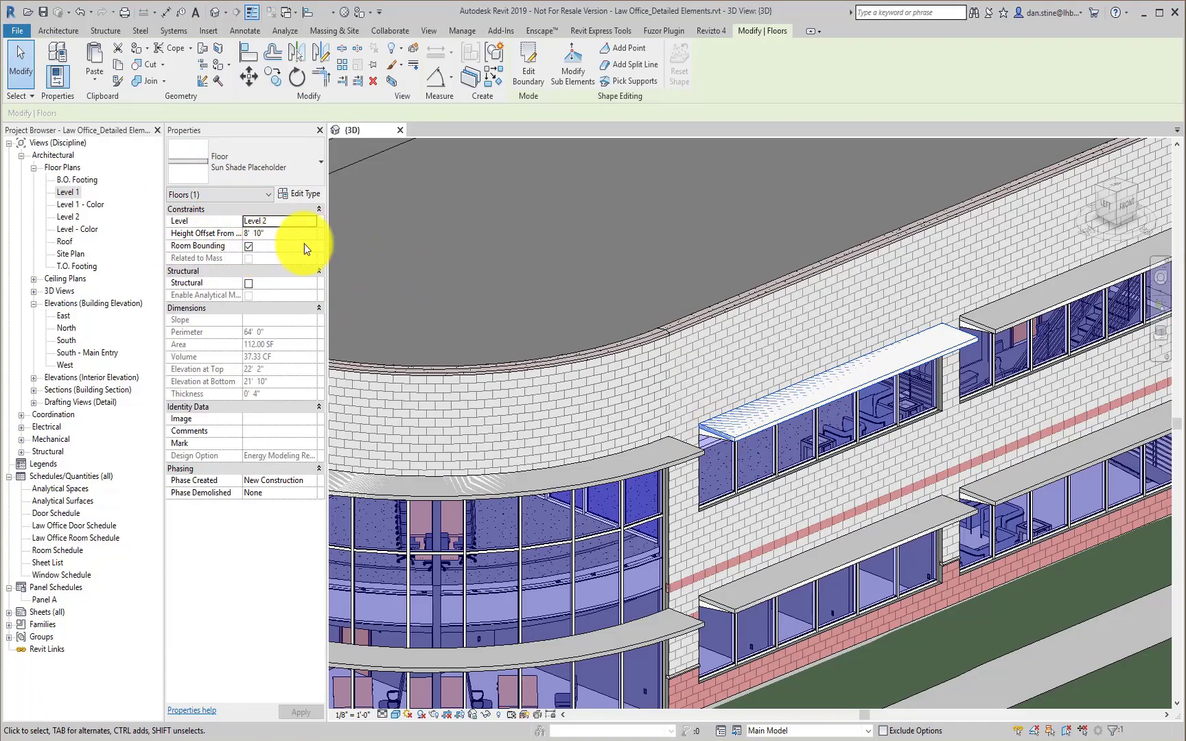
scroll(476, 274, "down", 5)
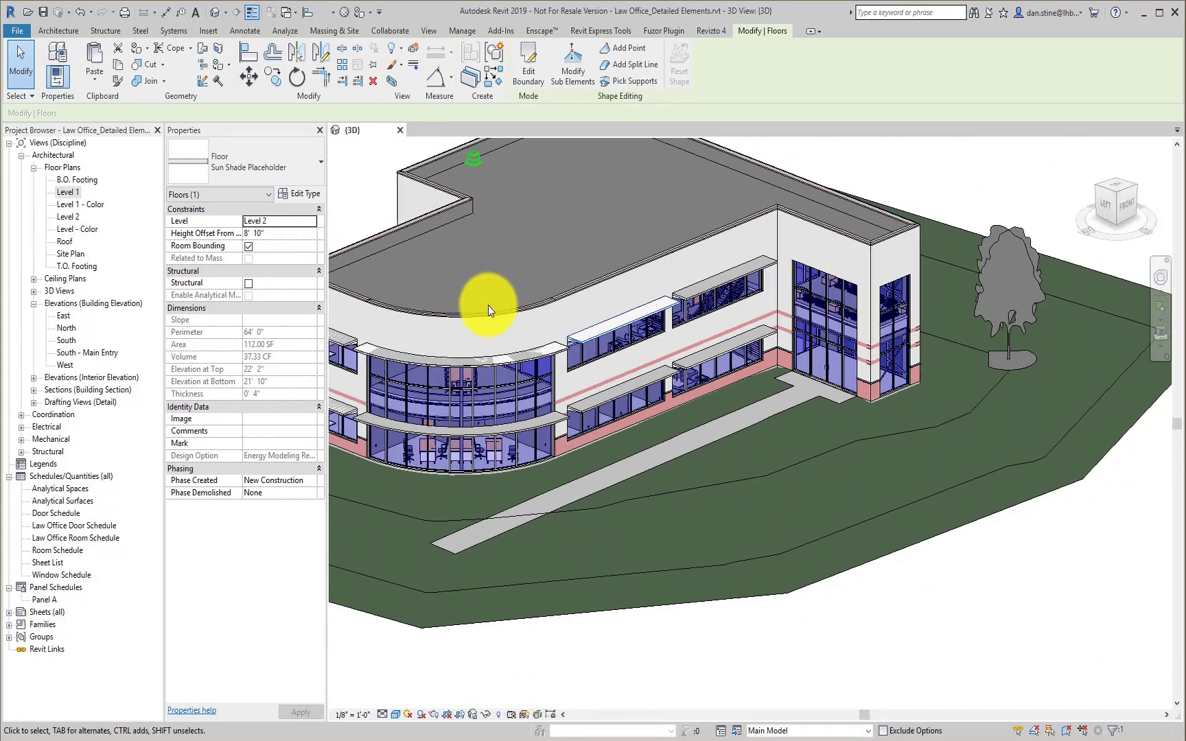
middle_click_drag(488, 306, 637, 391)
left_click(458, 246)
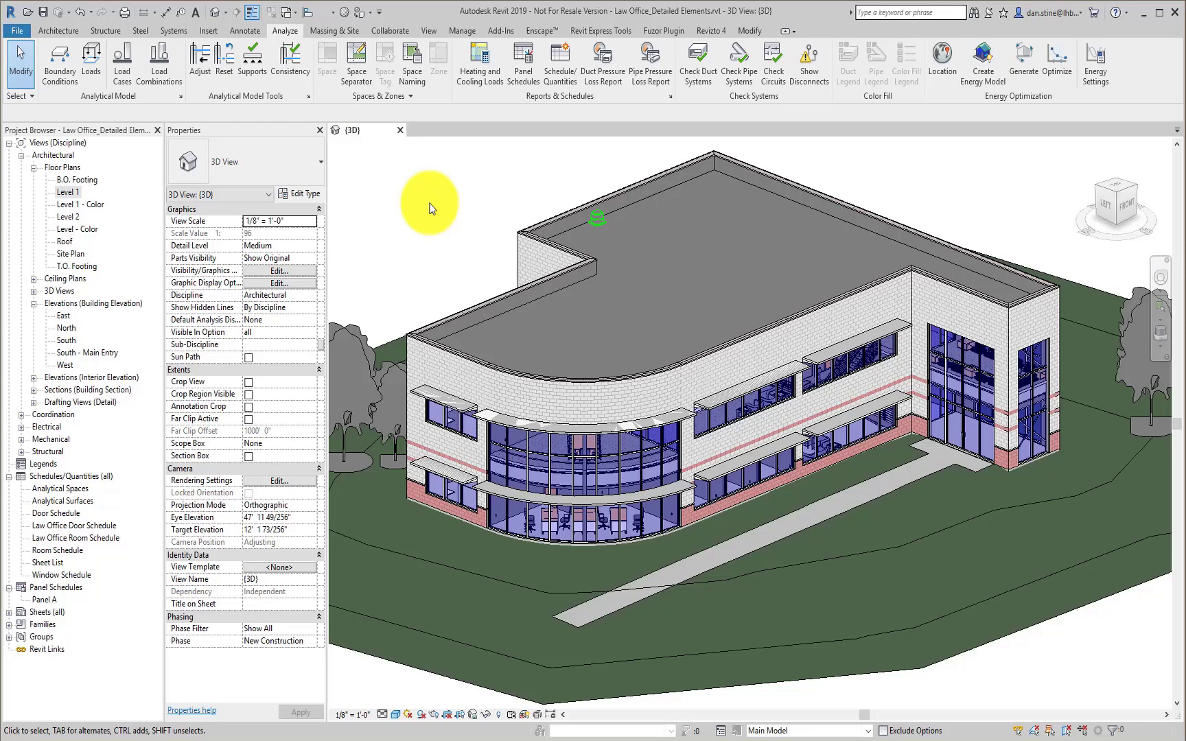
Create the energy analytical model and open its 3D Energy Model view.
left_click(975, 68)
left_click(578, 398)
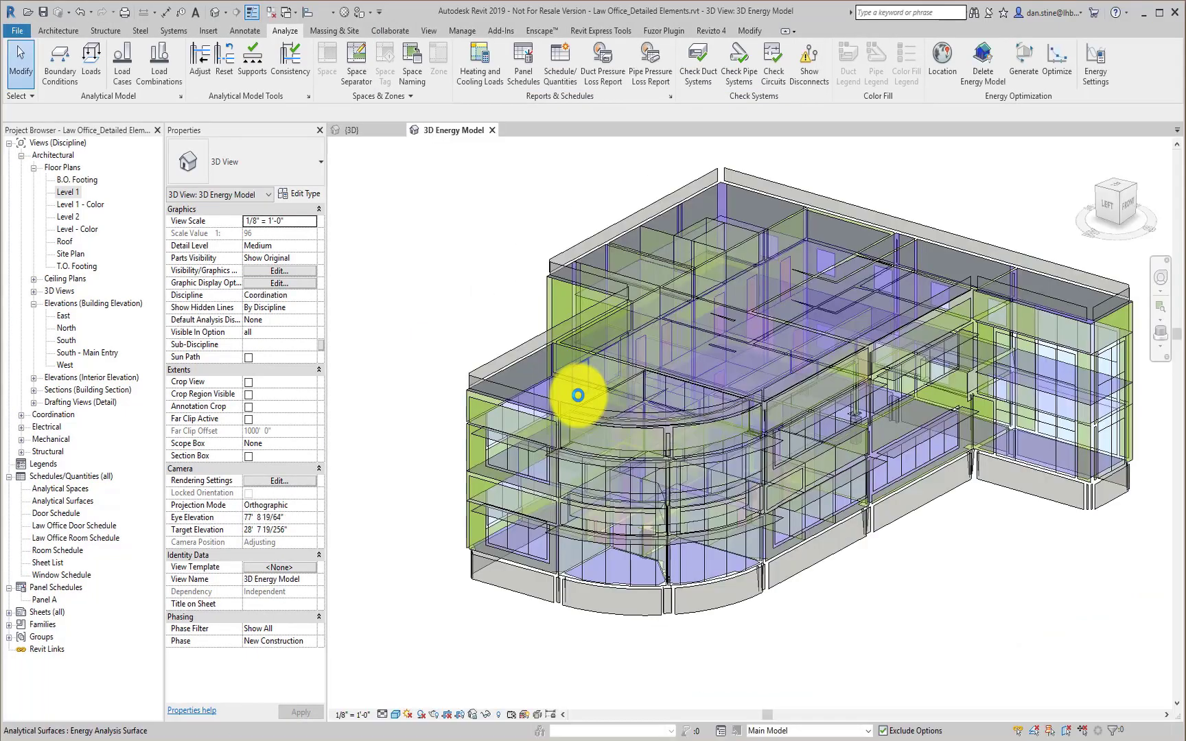
Examine the surface types of the rear parapet and a sun shade in the energy model from different angles.
left_click(768, 184)
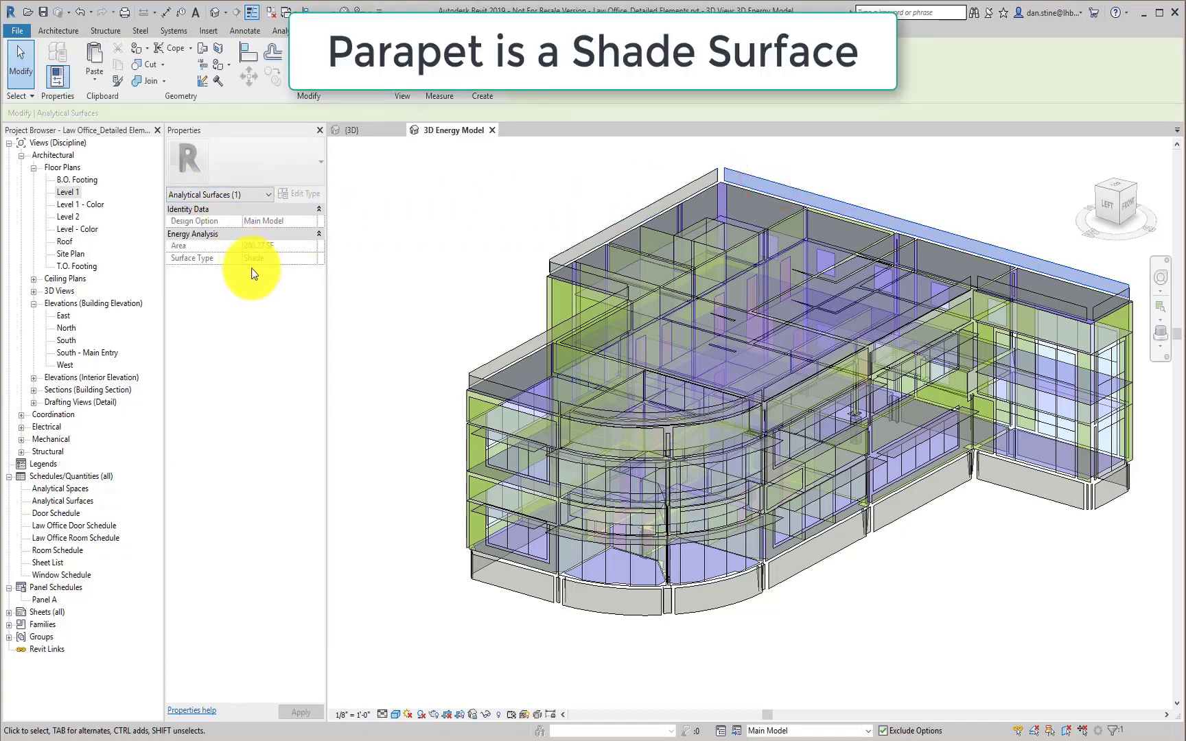
middle_click_drag(475, 464, 585, 492, "shift")
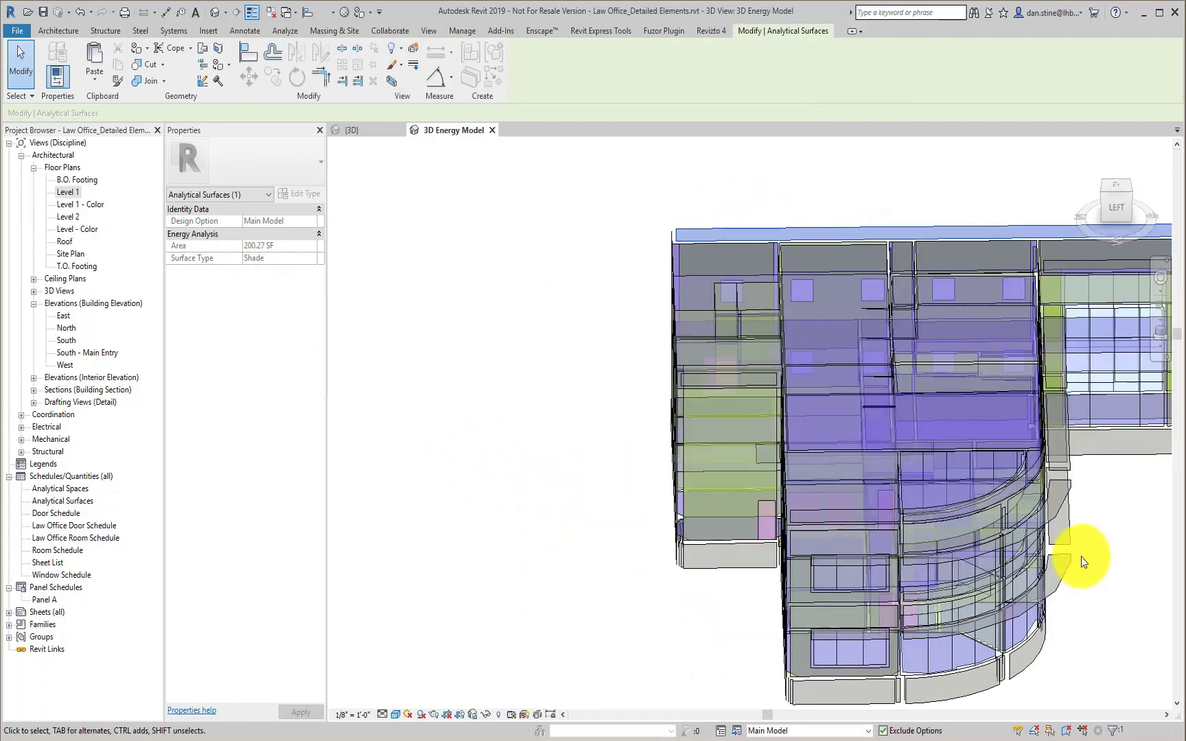
middle_click_drag(1080, 561, 817, 459)
left_click(825, 458)
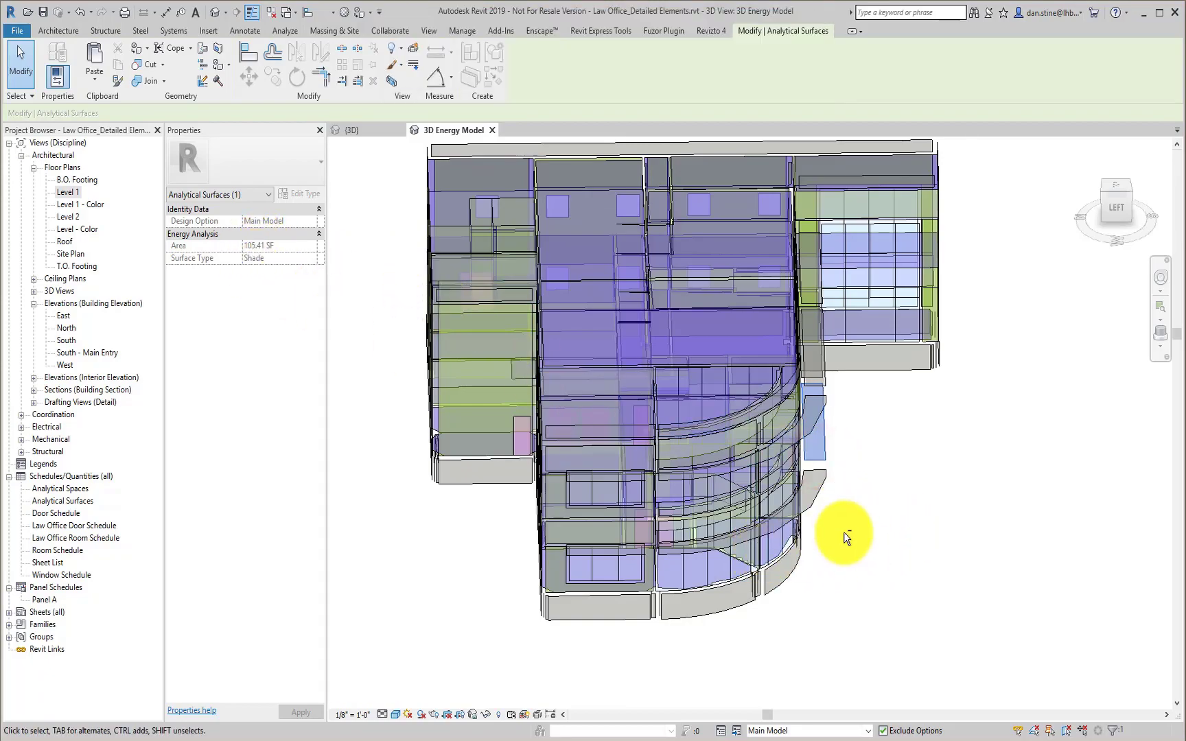
middle_click_drag(842, 537, 735, 516, "shift")
middle_click_drag(804, 494, 730, 583, "shift")
Hide Analytical Pipe Connections and Analytical Surfaces in the 3D Energy Model view and show Analytical Spaces instead.
key("v")
key("v")
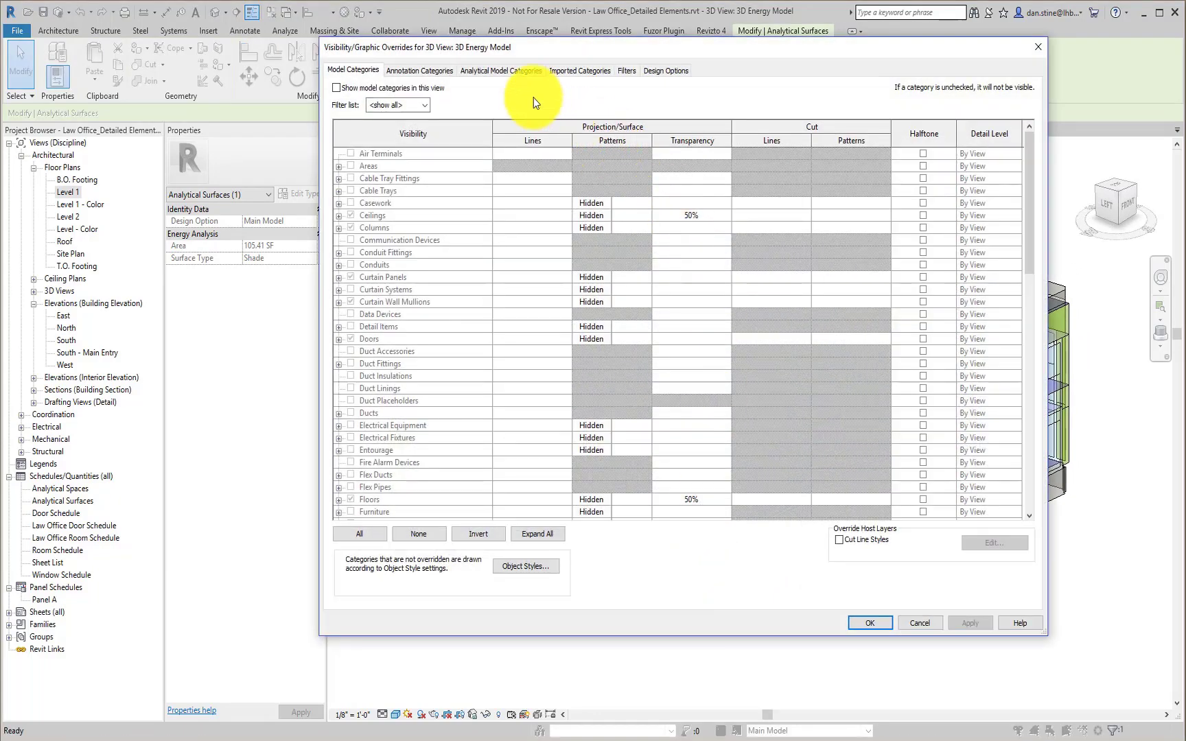
left_click(490, 72)
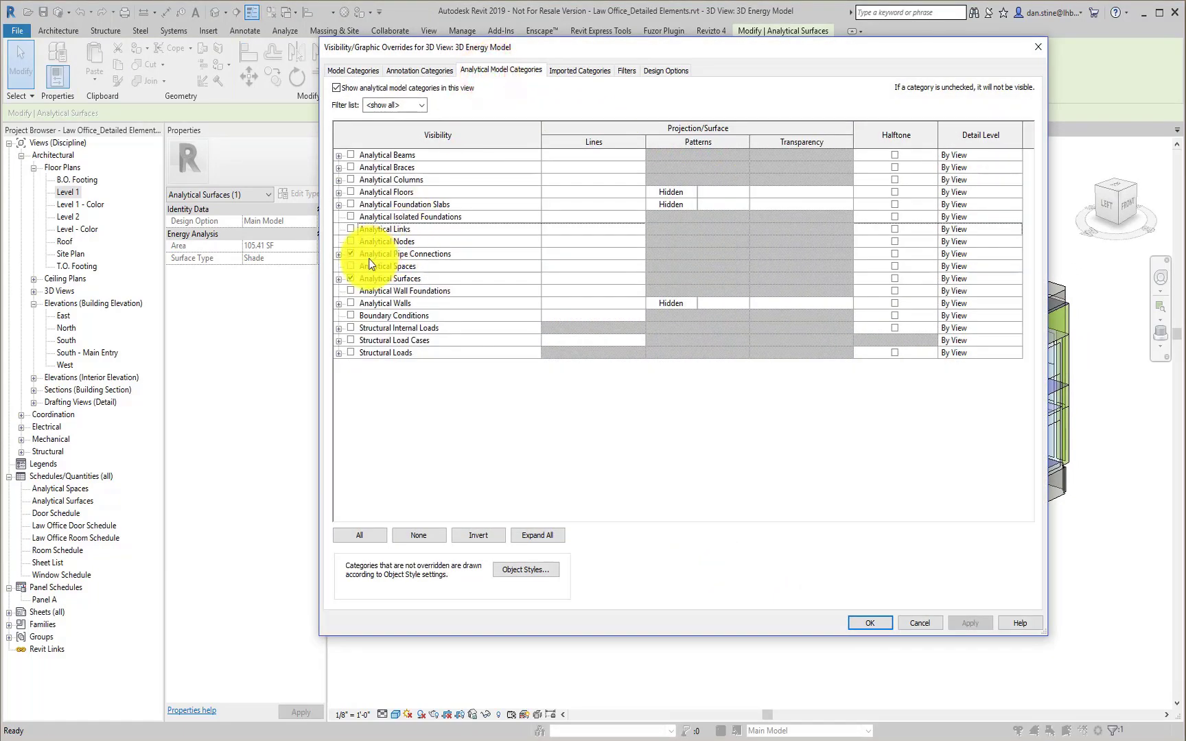
left_click(351, 254)
left_click(350, 277)
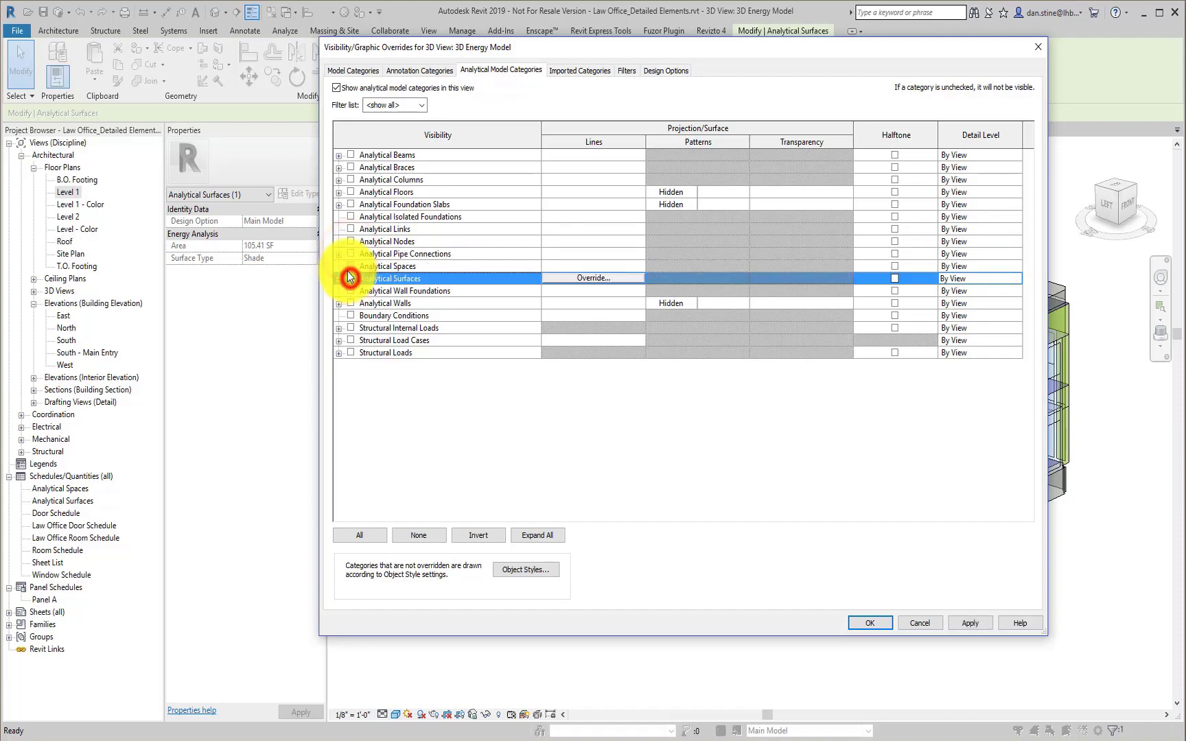
left_click(352, 267)
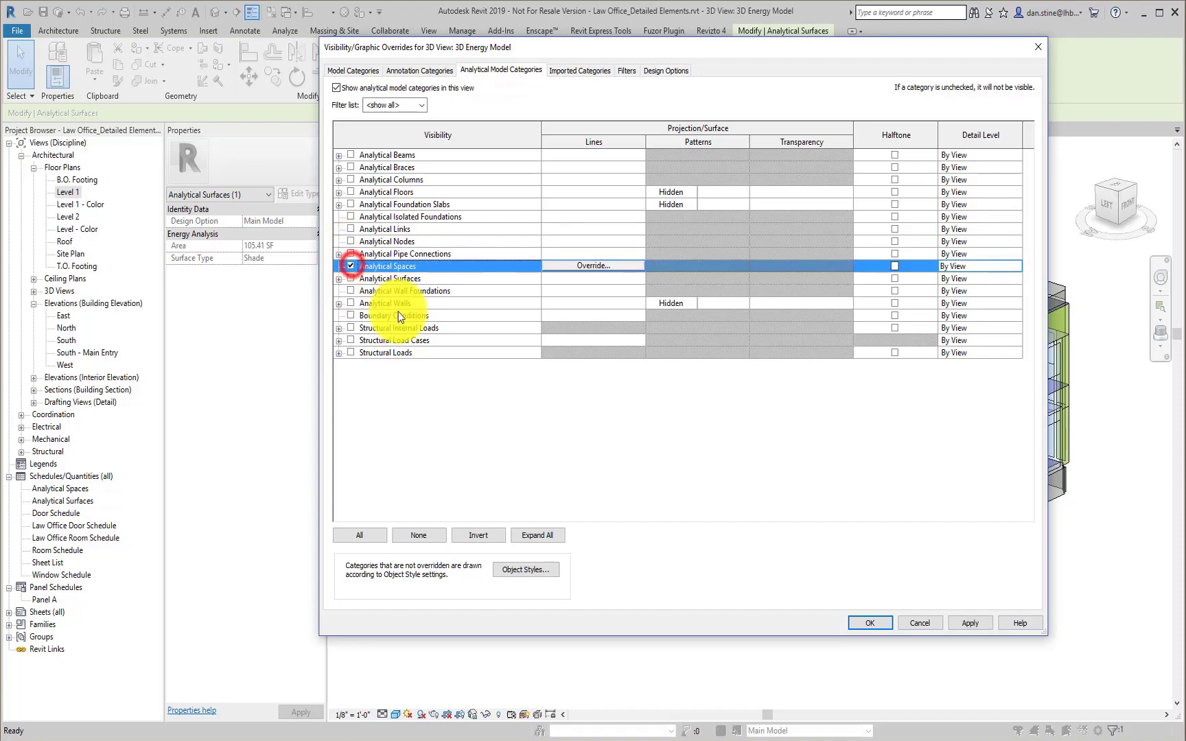
left_click(858, 624)
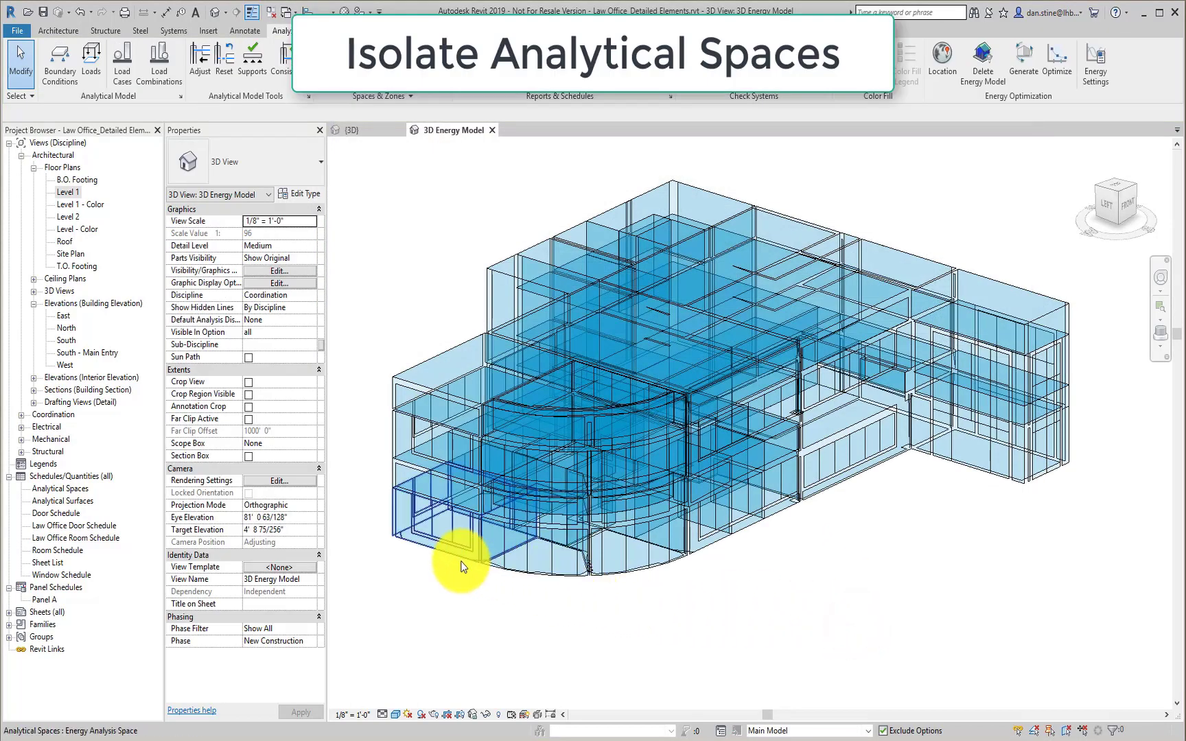
Temporarily isolate the ground-floor corner office's analytical space, examine its shape and room data, and restore the full view.
left_click(457, 559)
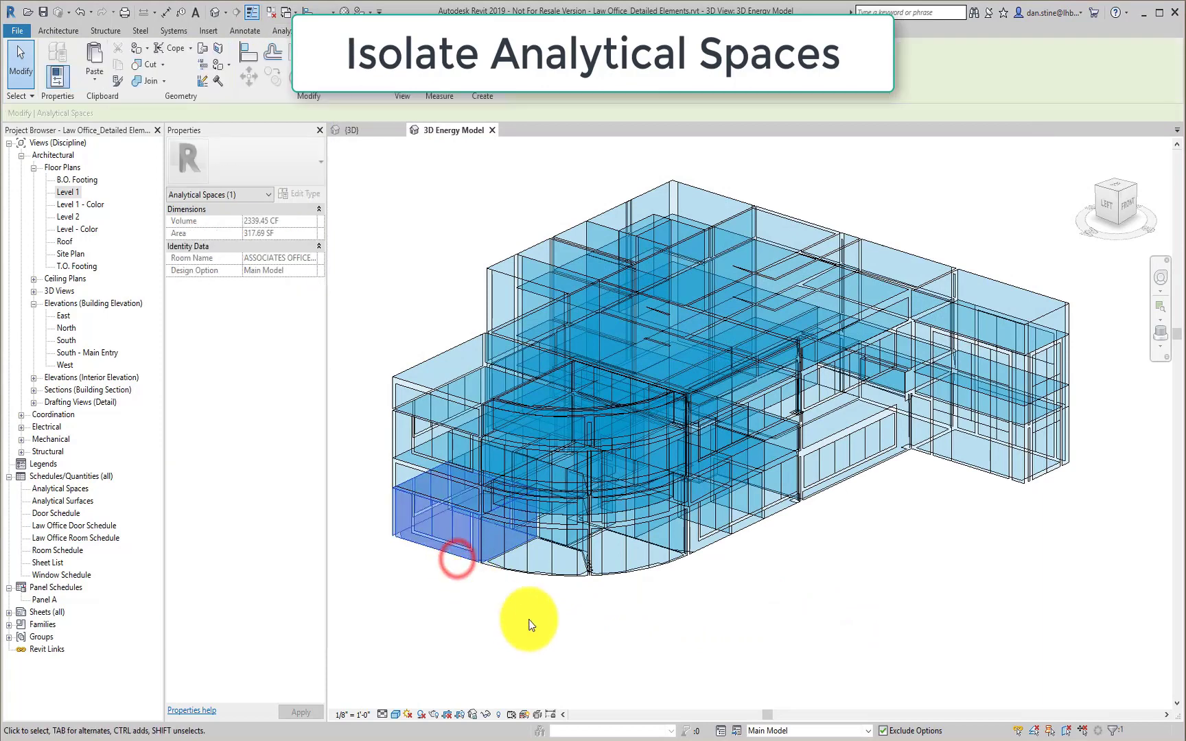
left_click(485, 714)
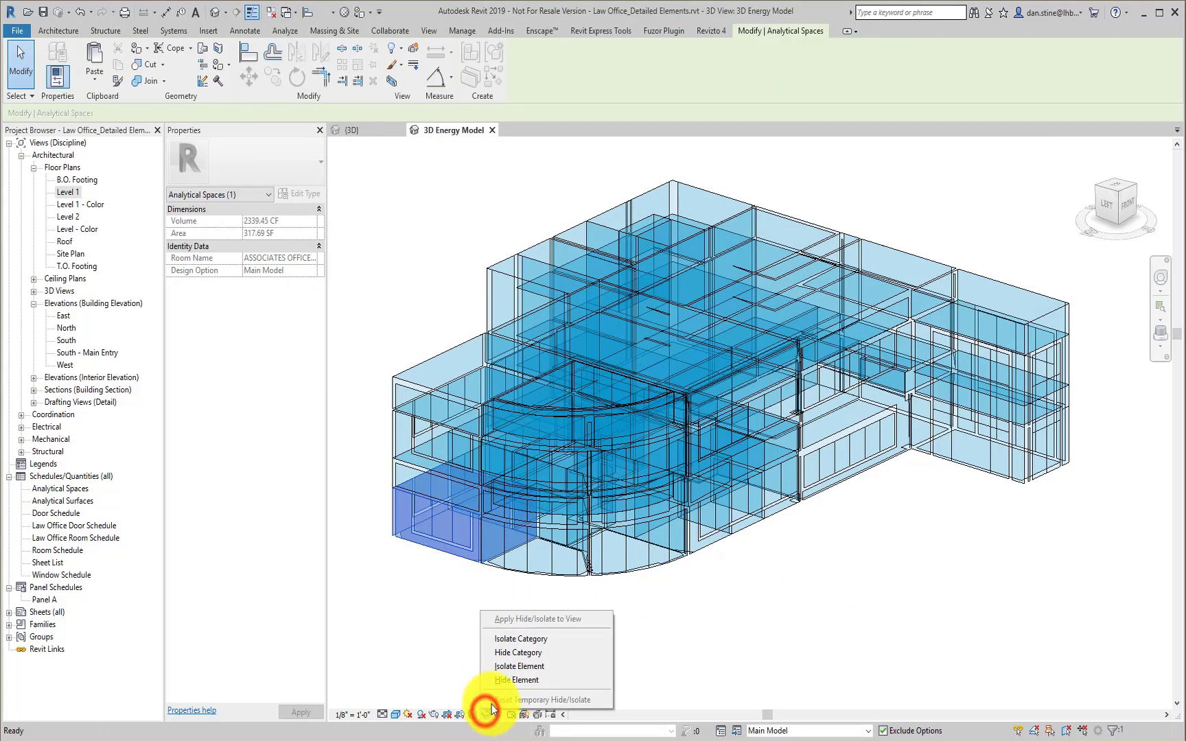
left_click(508, 667)
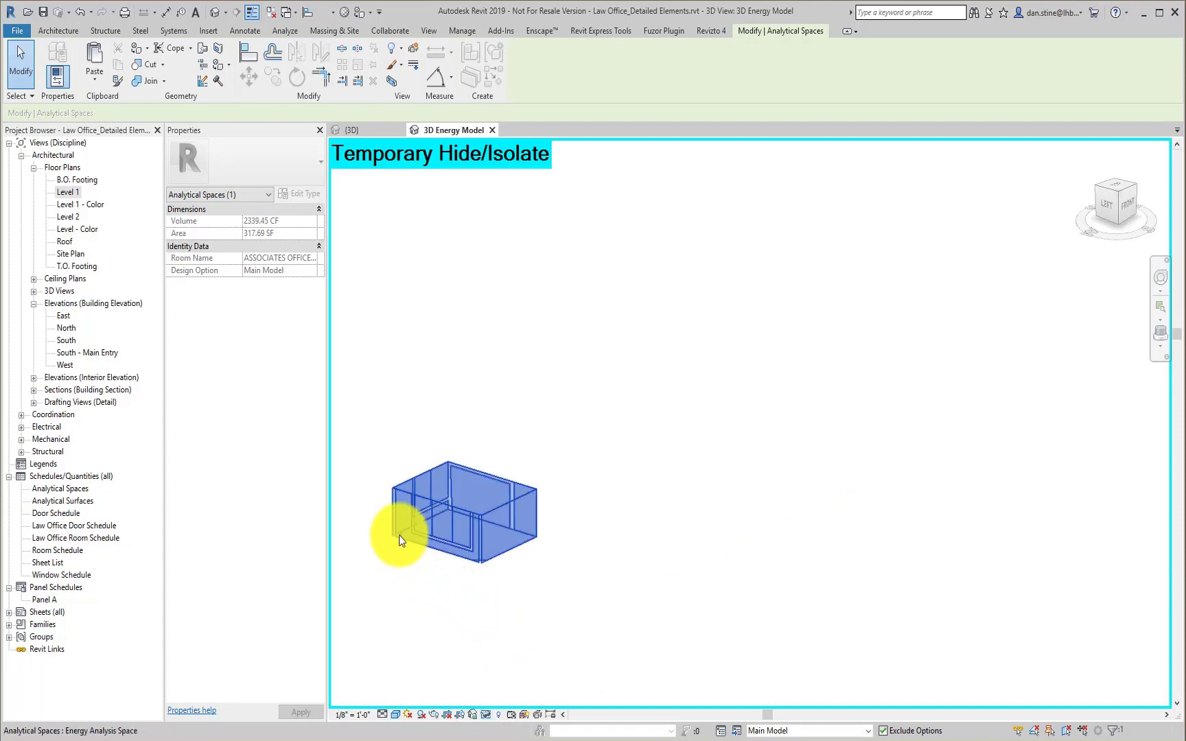
scroll(388, 557, "up", 3)
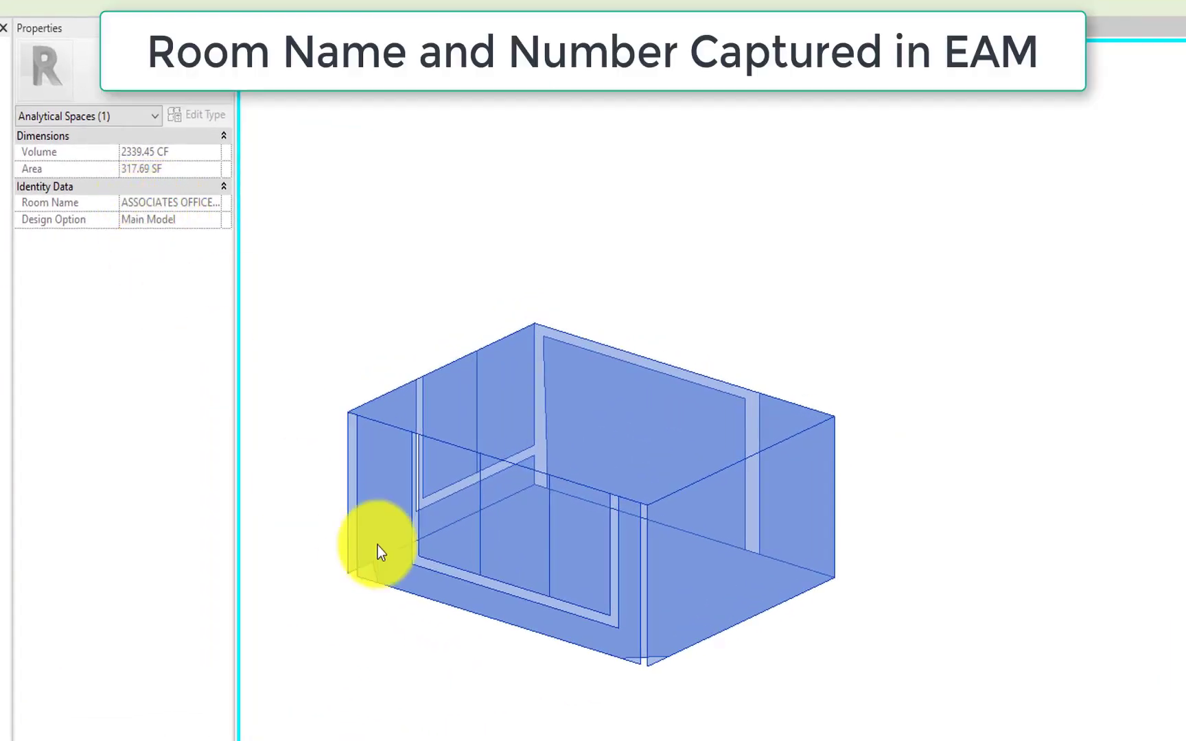
middle_click_drag(432, 608, 492, 642, "shift")
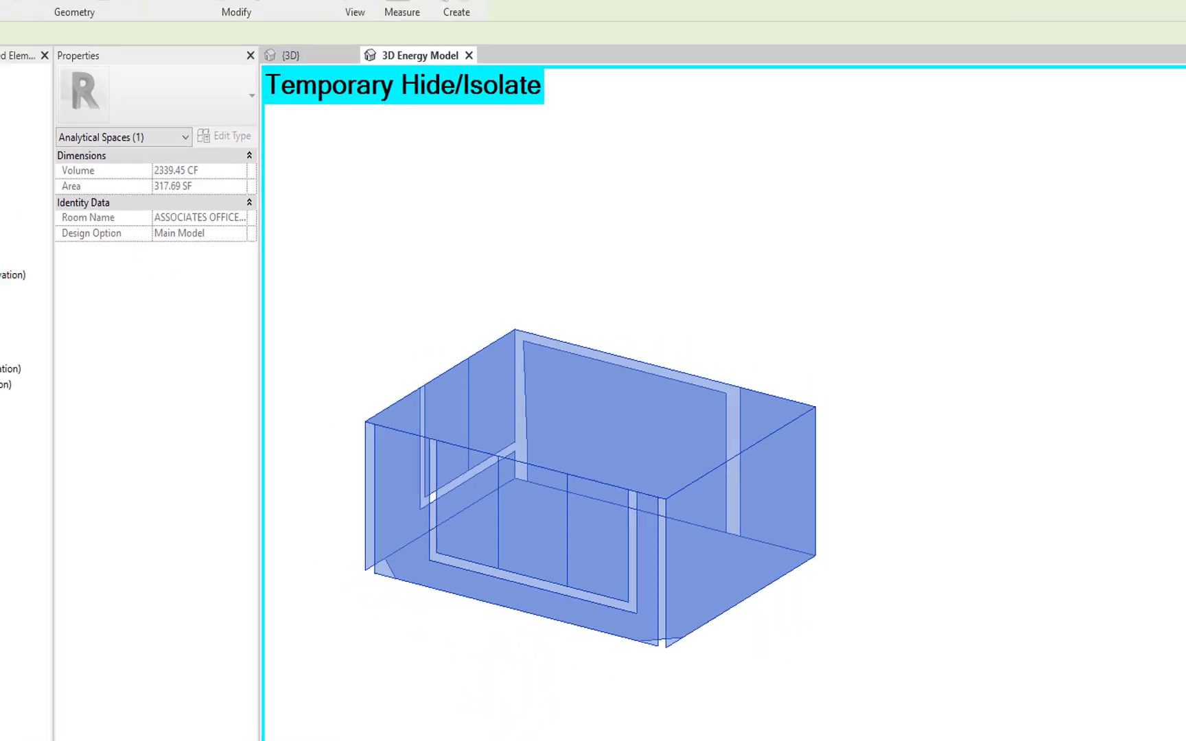
left_click(485, 718)
left_click(500, 703)
scroll(669, 573, "down", 3)
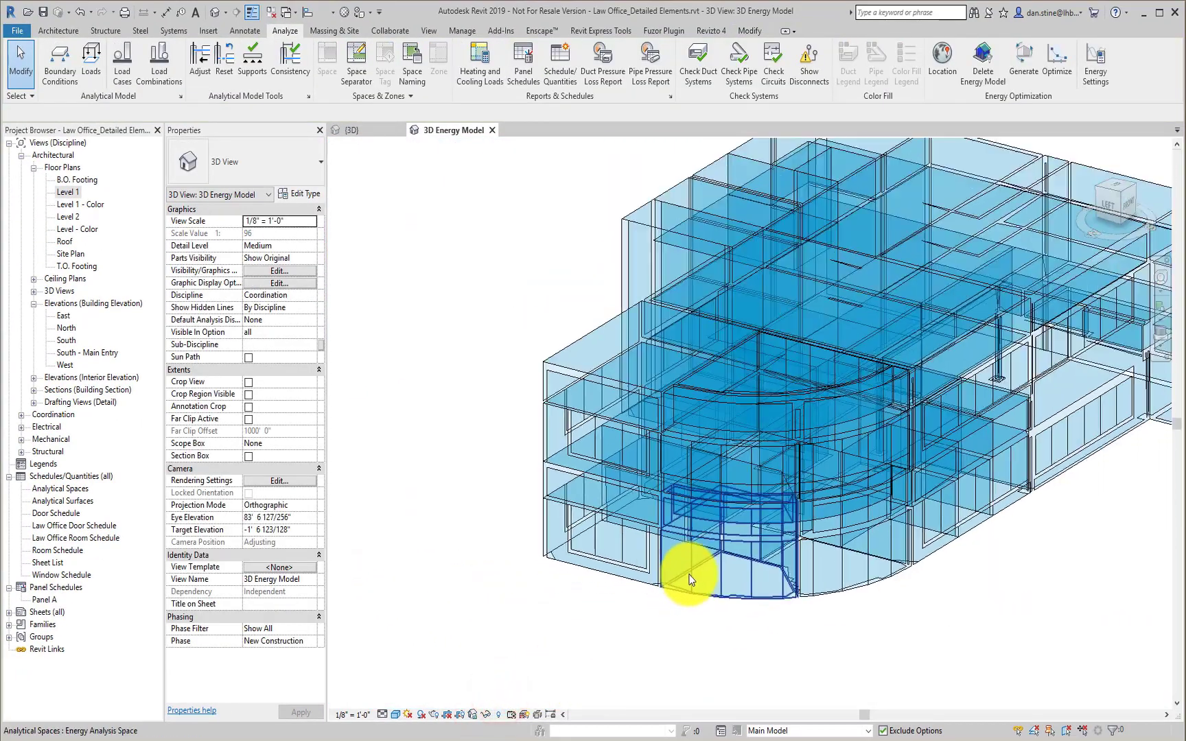
Temporarily isolate the HALL 109 analytical space, examine its volume from another angle, and reset the isolation.
left_click(1048, 477)
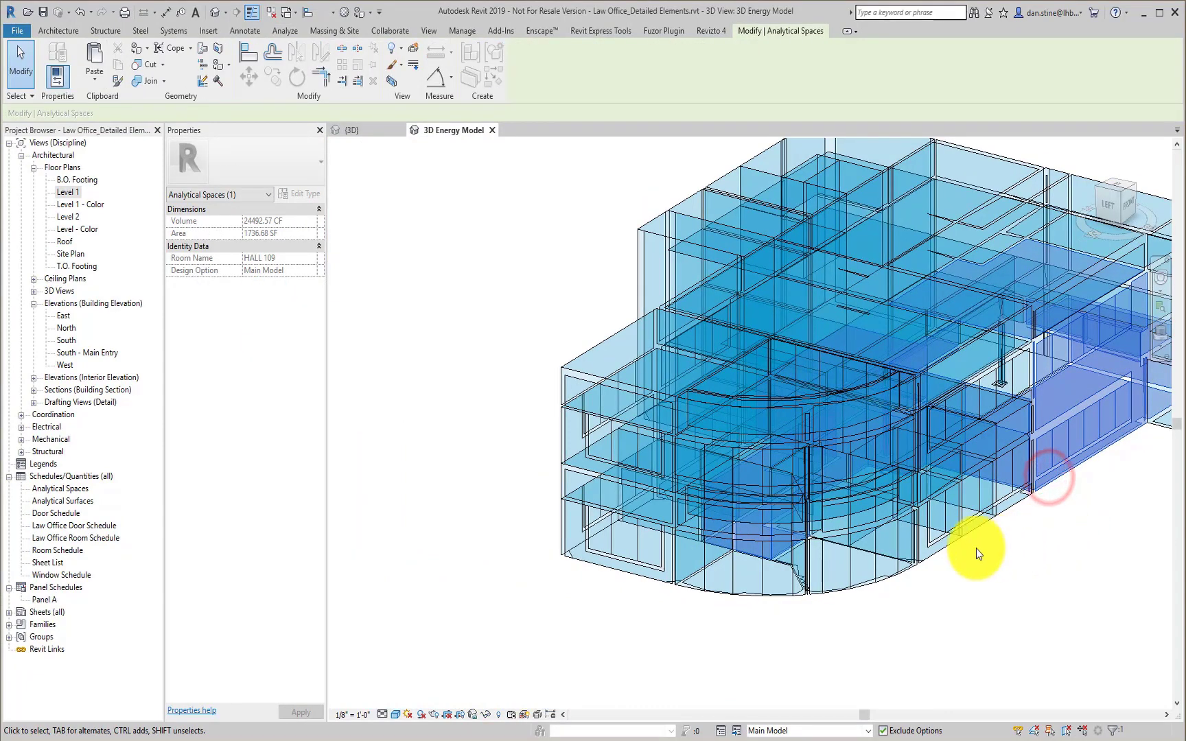
middle_click_drag(1017, 561, 777, 608)
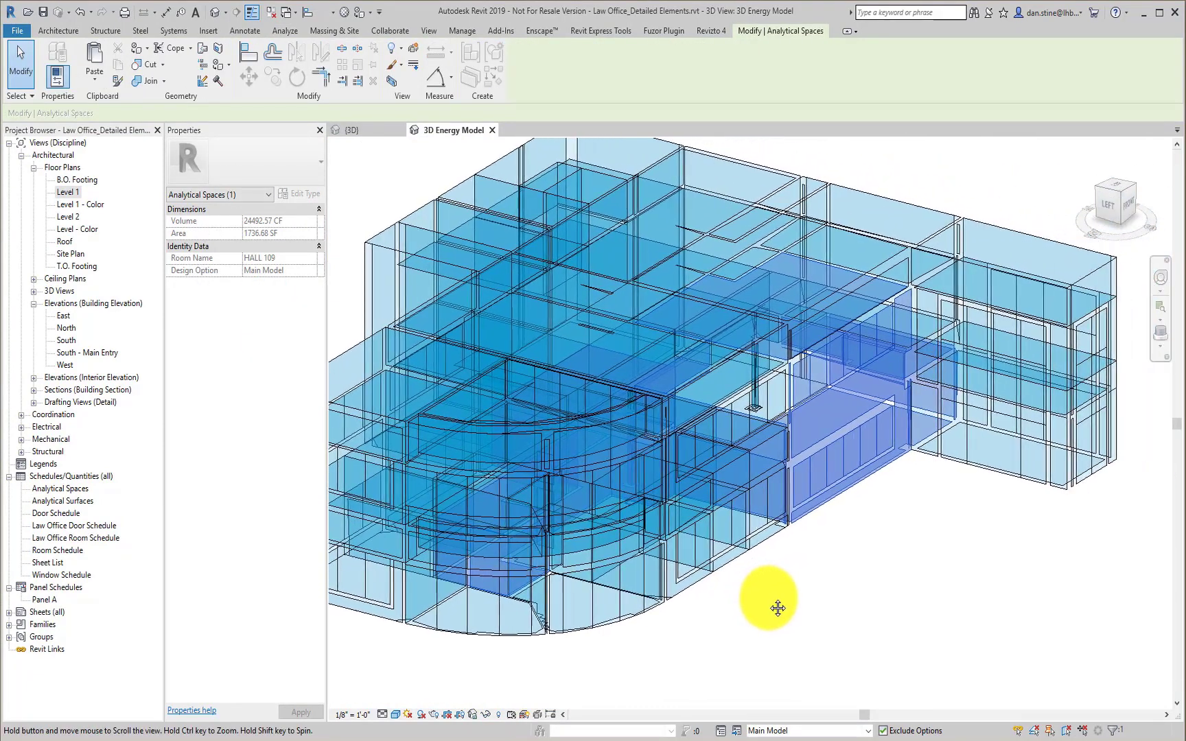
scroll(770, 599, "up", 1)
left_click(486, 717)
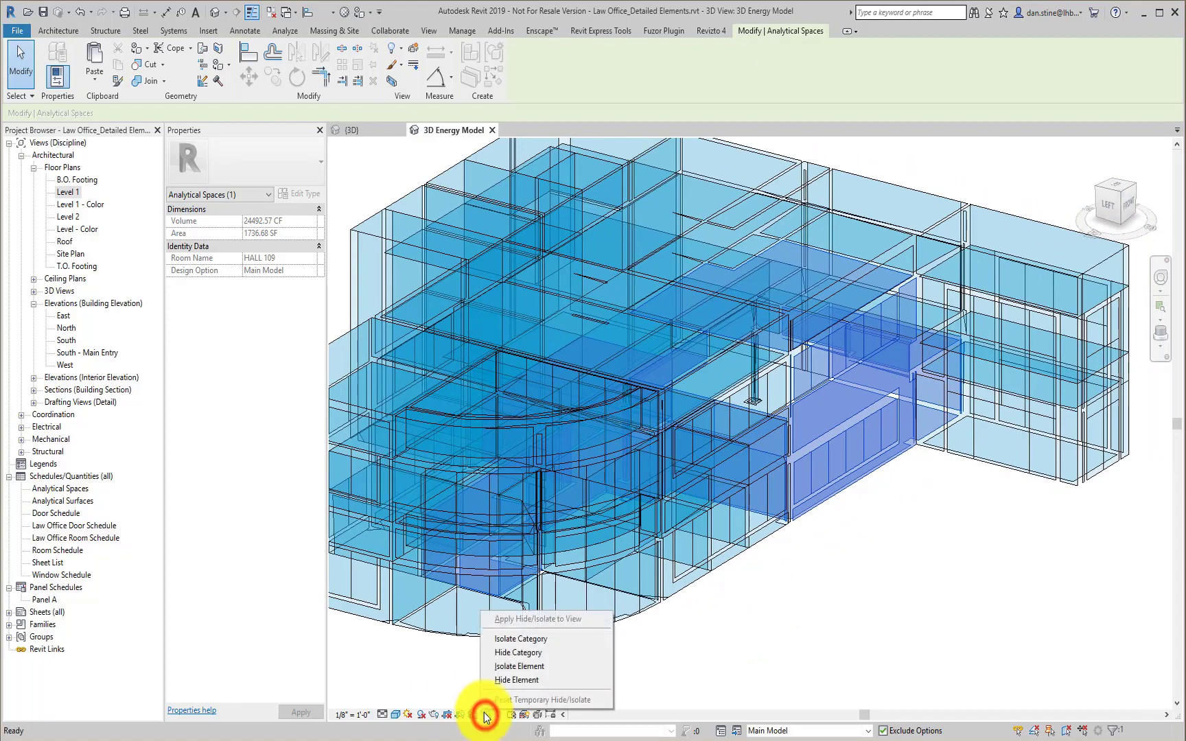
left_click(506, 669)
middle_click_drag(739, 567, 679, 577, "shift")
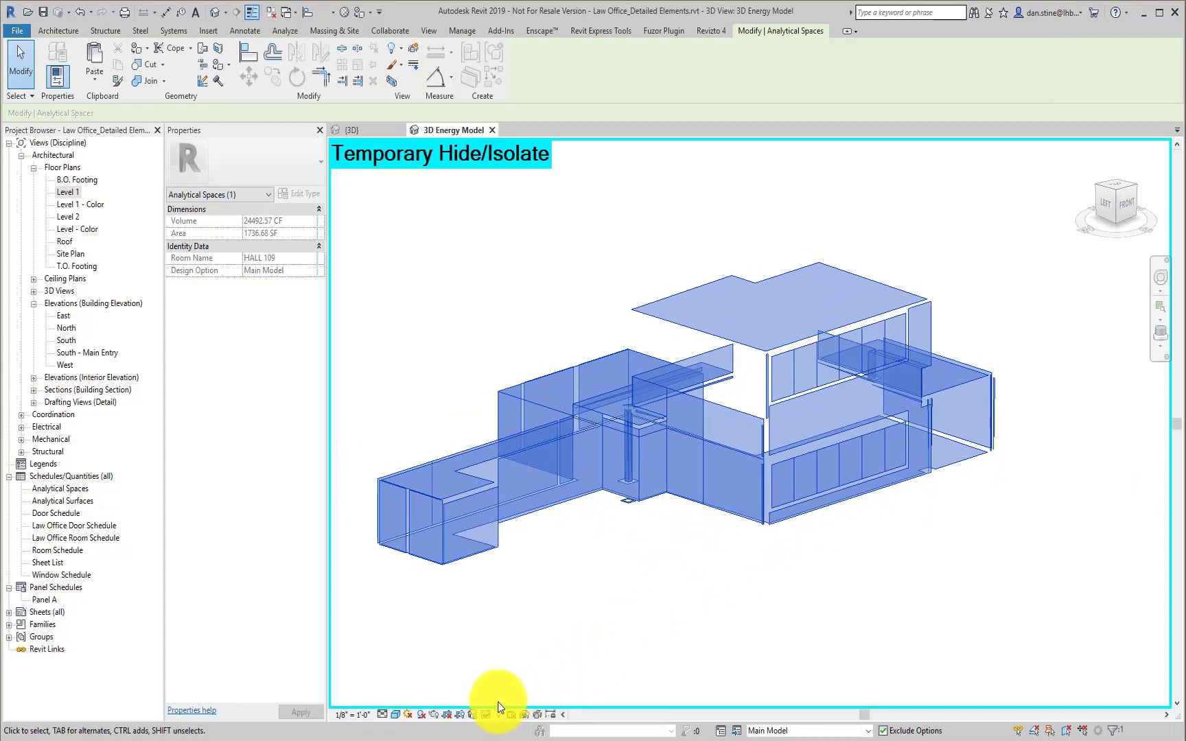
left_click(487, 715)
left_click(494, 695)
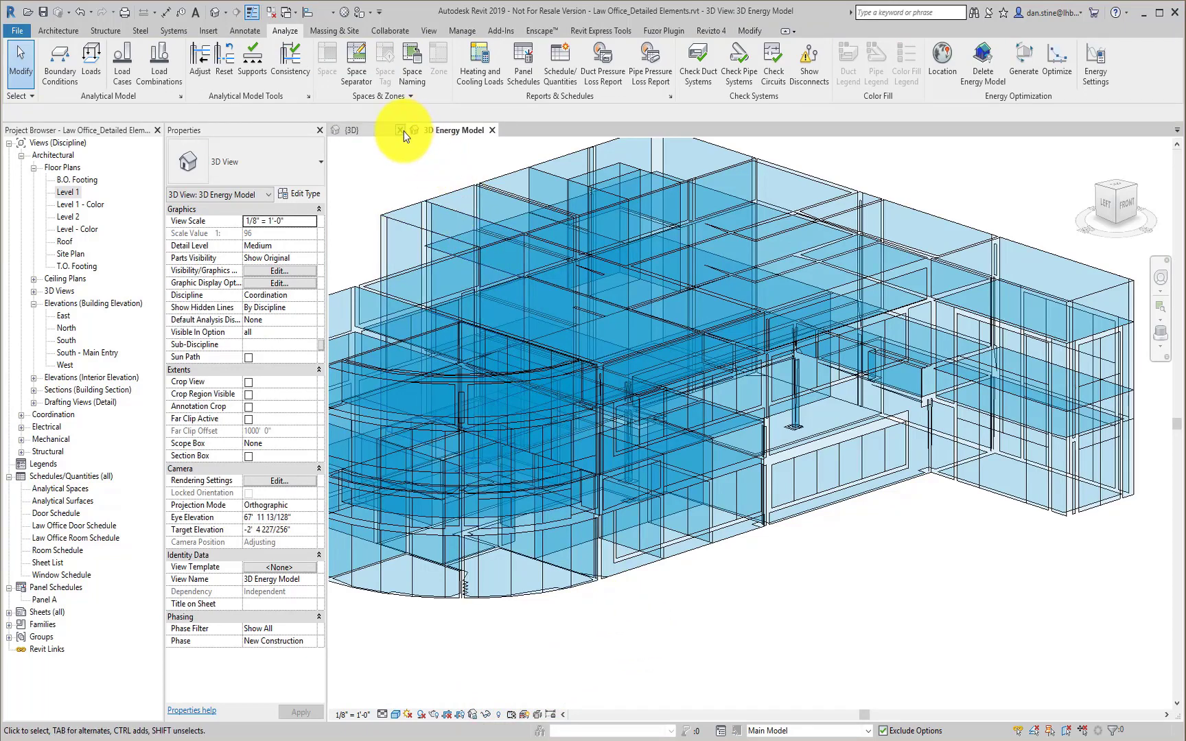
Close the default 3D view and tile the Analytical Spaces schedule beside the 3D Energy Model view, narrowing the schedule's pane.
left_click(399, 130)
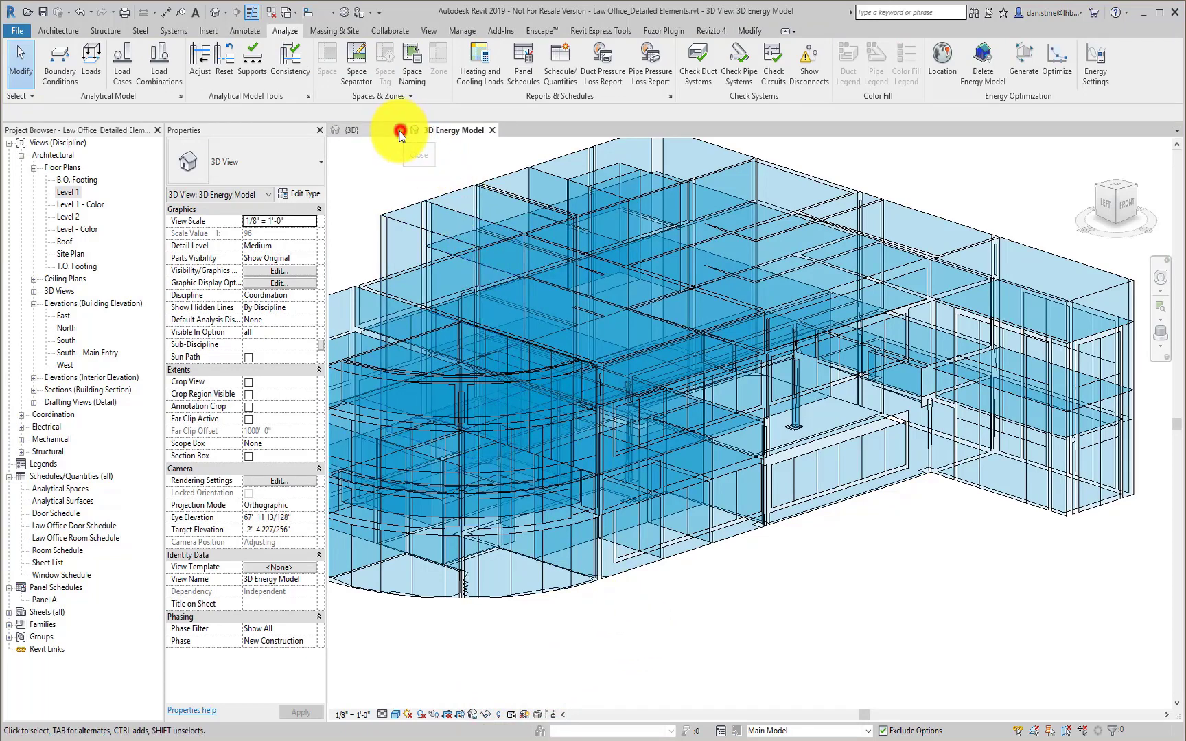
double_click(80, 490)
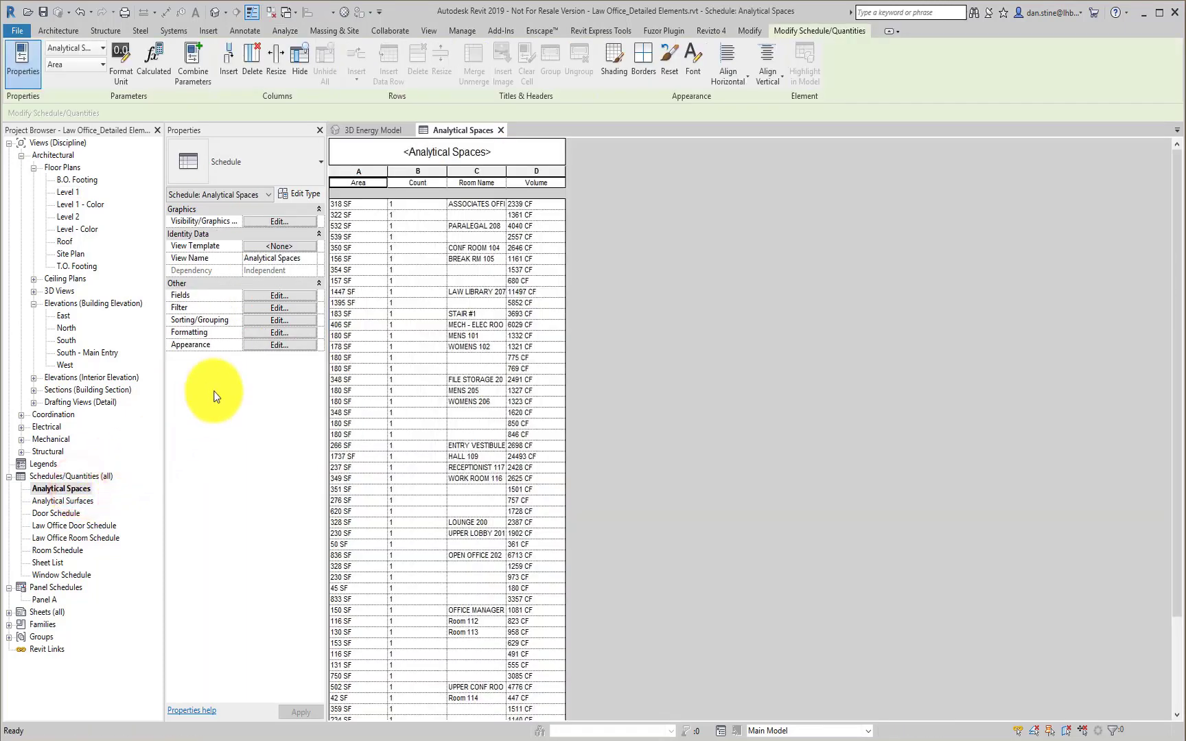
left_click(429, 32)
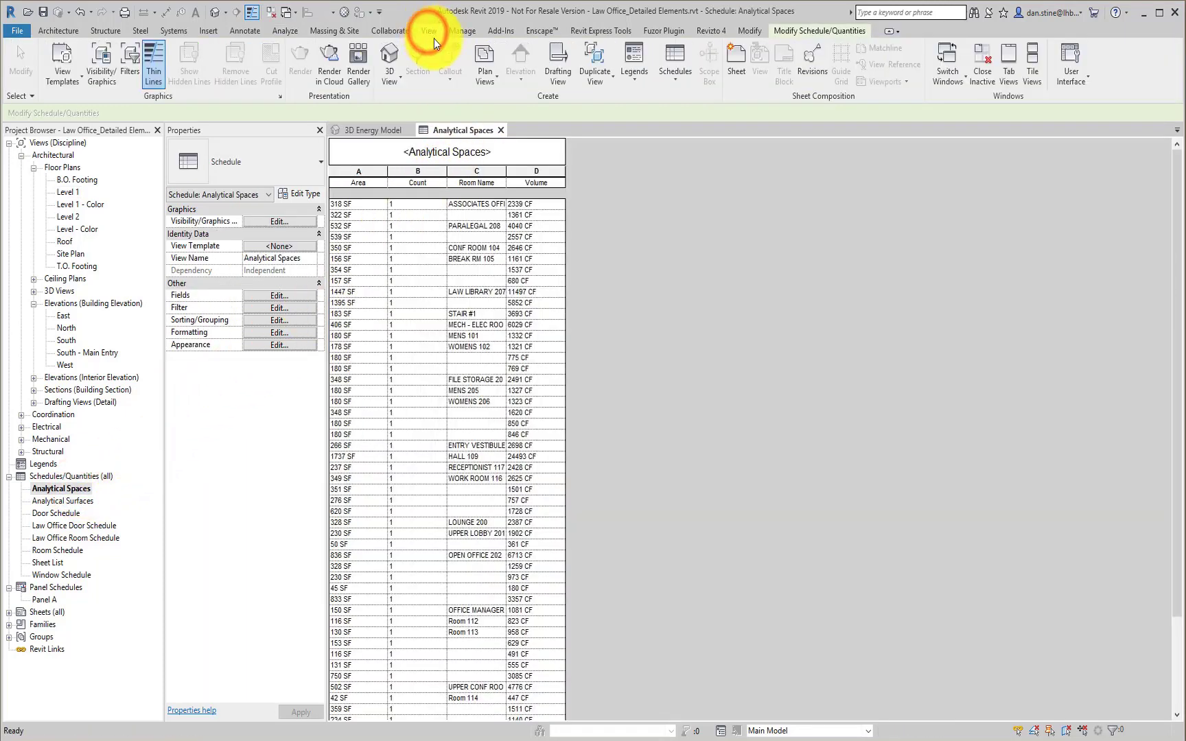
left_click(1033, 66)
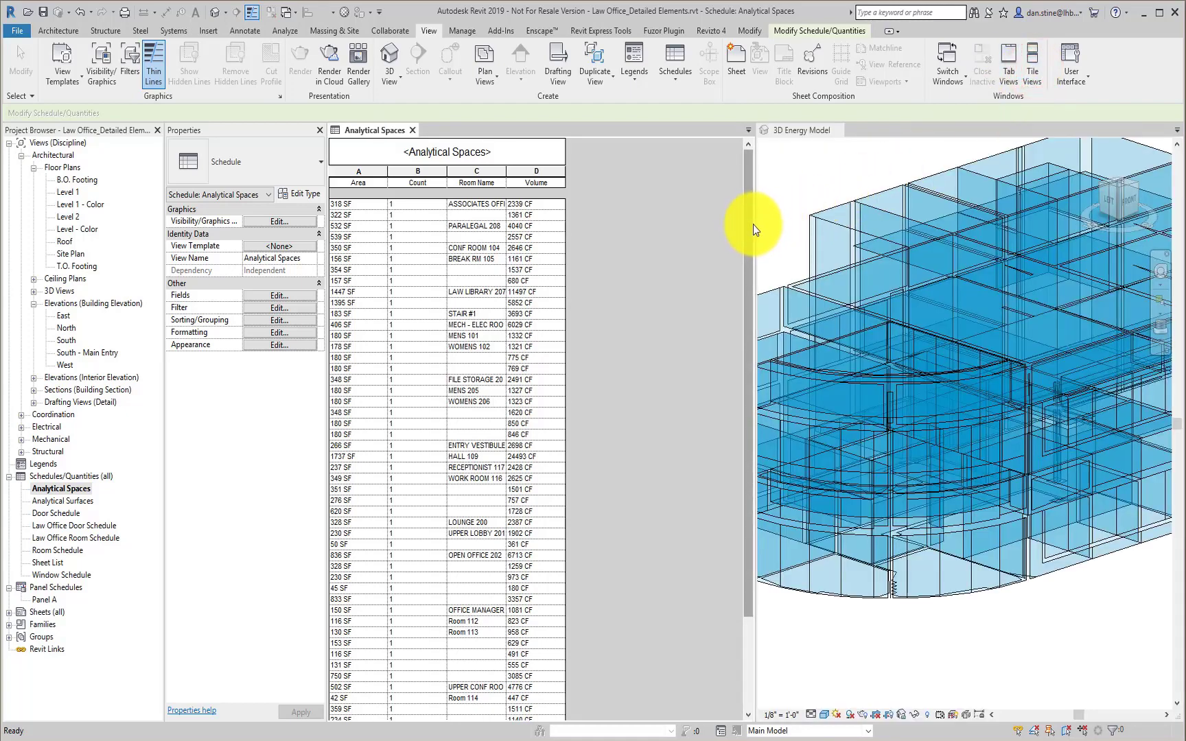
left_click_drag(754, 224, 585, 232)
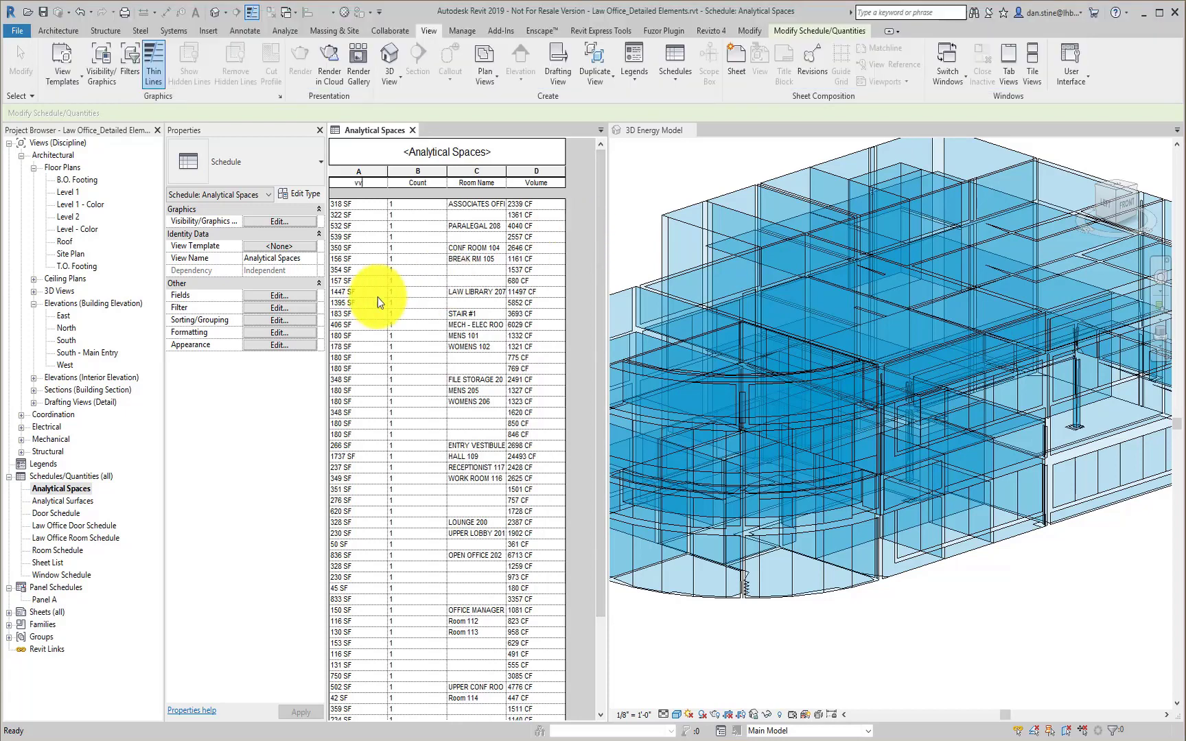
Sort the Analytical Spaces schedule by Room Name.
left_click(273, 296)
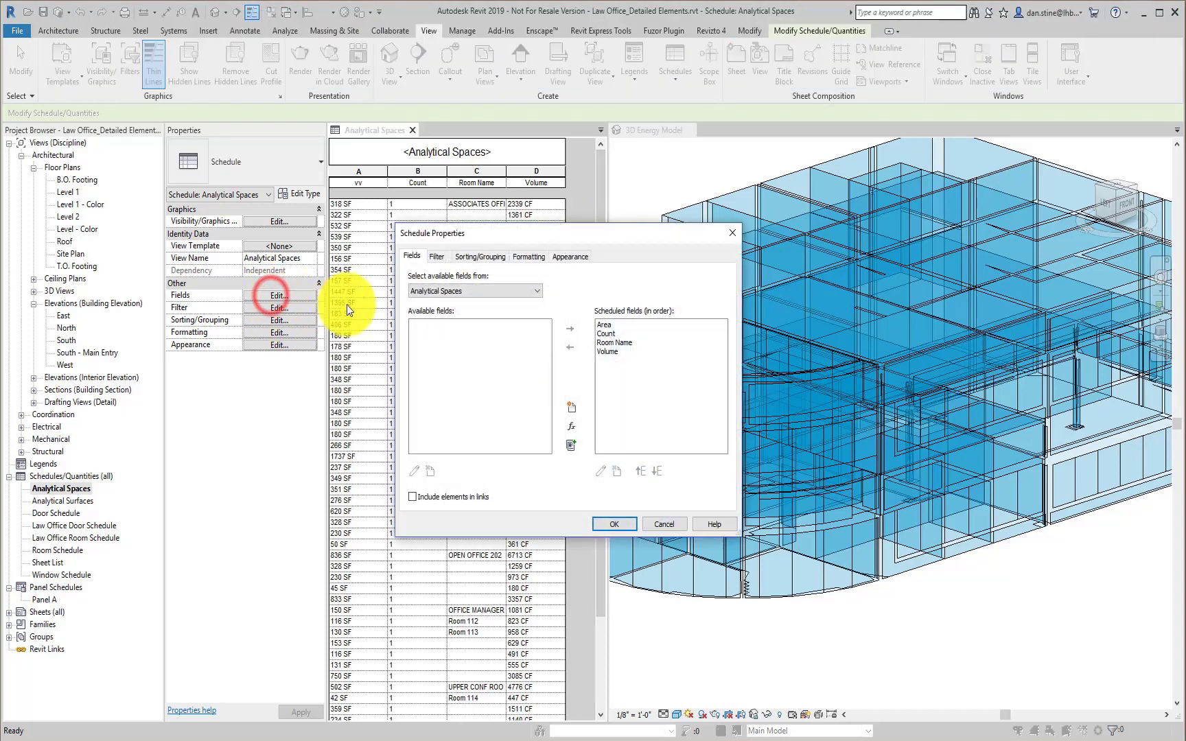
left_click(476, 256)
left_click(489, 280)
left_click(494, 307)
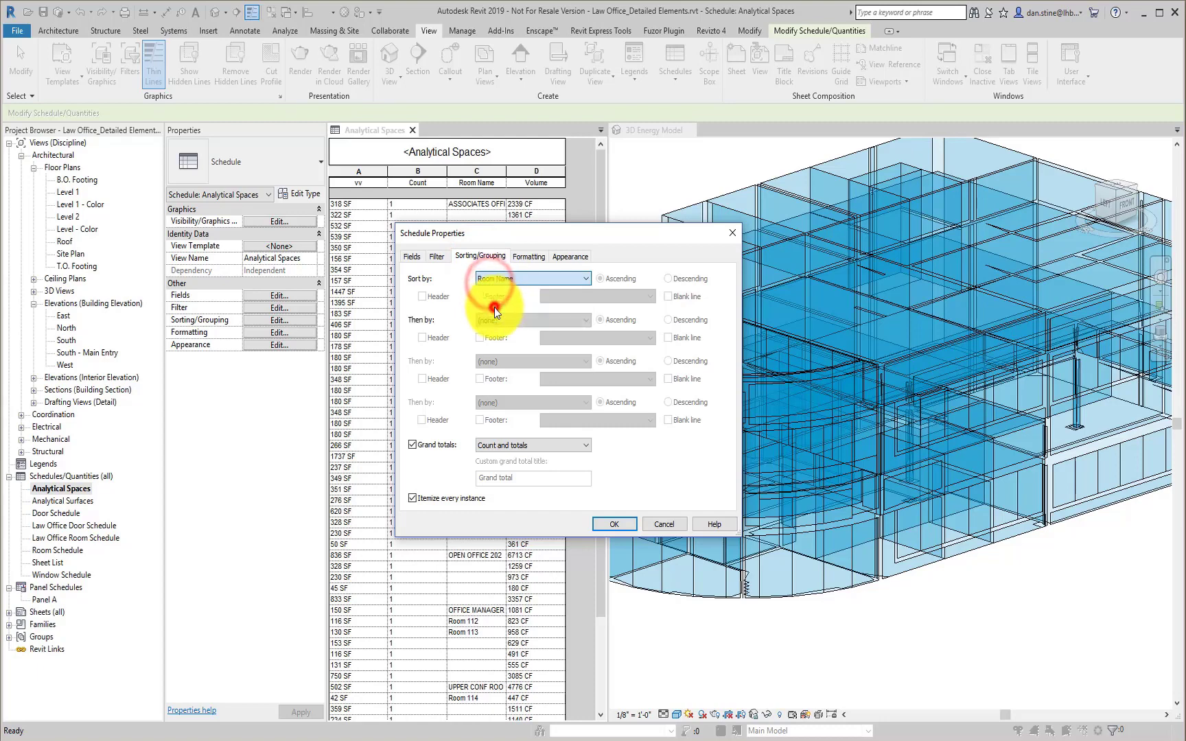
left_click(614, 523)
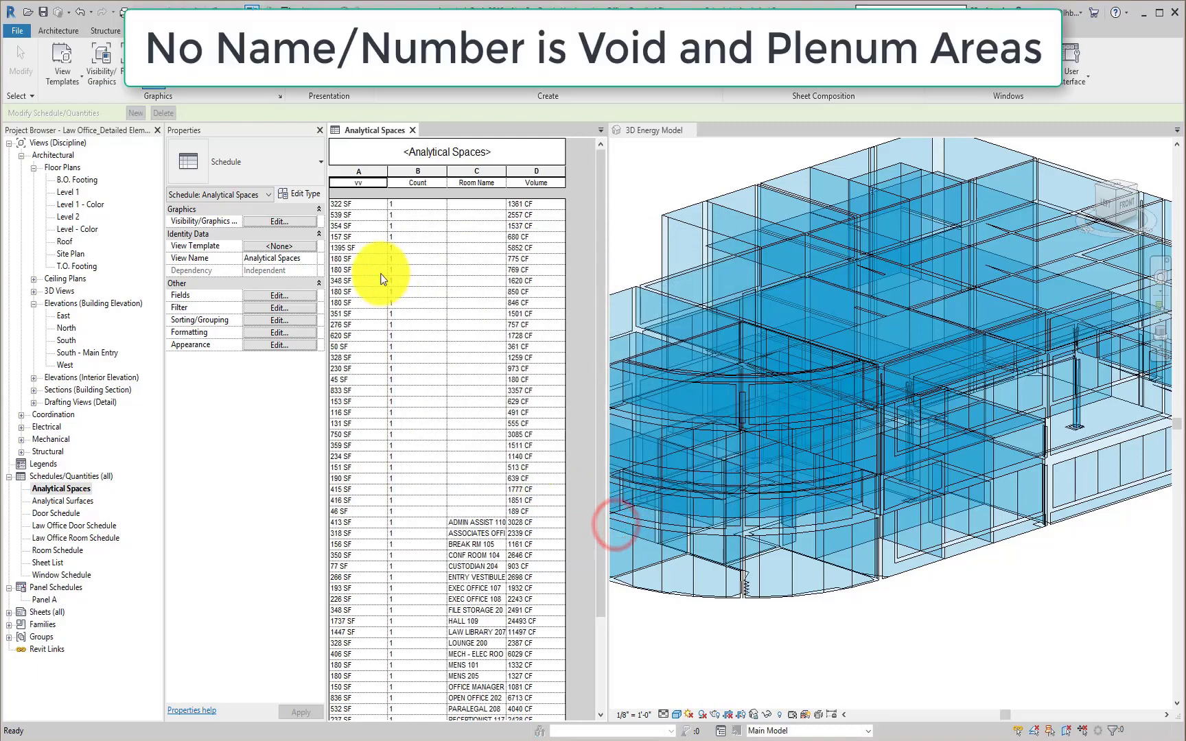
Temporarily isolate the scheduled spaces without a room name in the 3D Energy Model view, examine them from a lower angle, and reset the isolation.
left_click(347, 206)
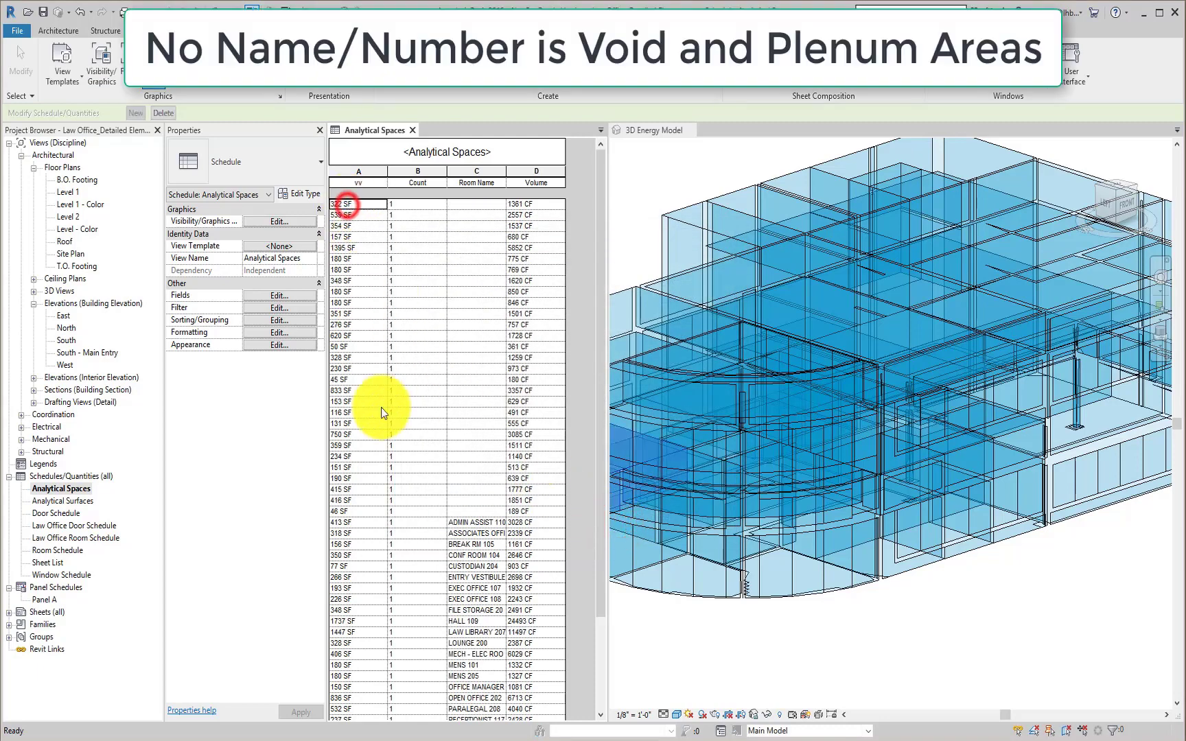
left_click(371, 512, "shift")
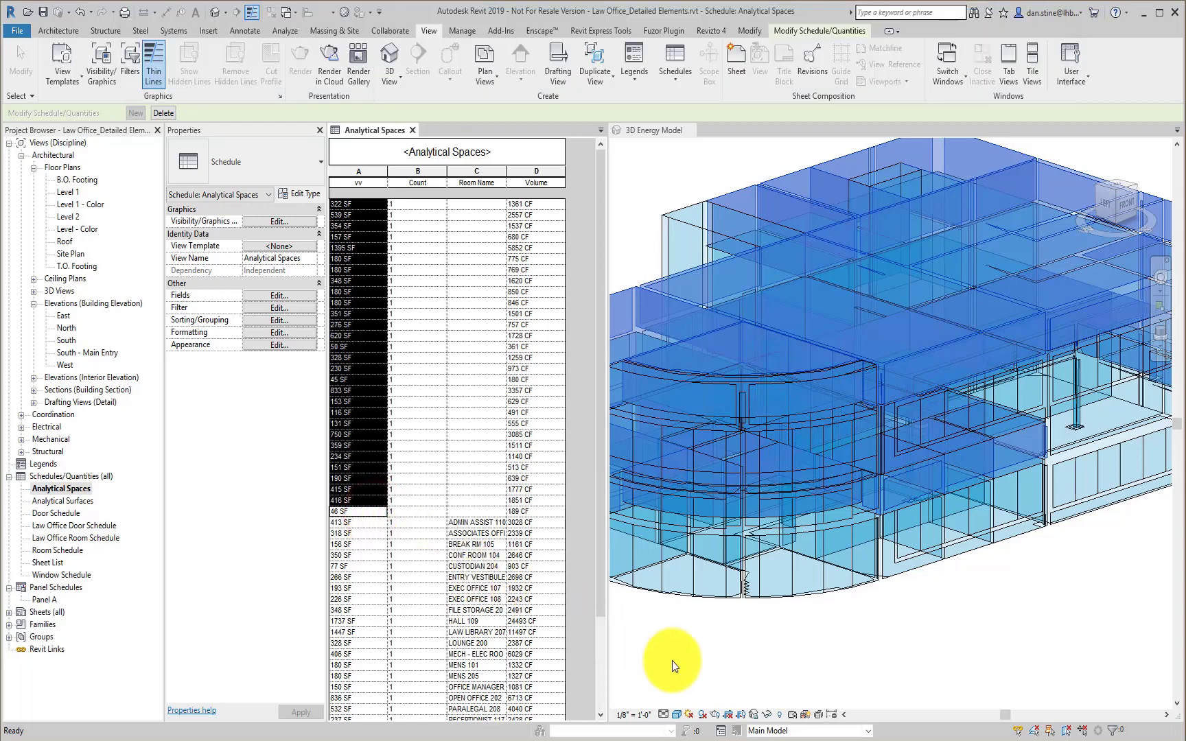
left_click(768, 715)
left_click(768, 716)
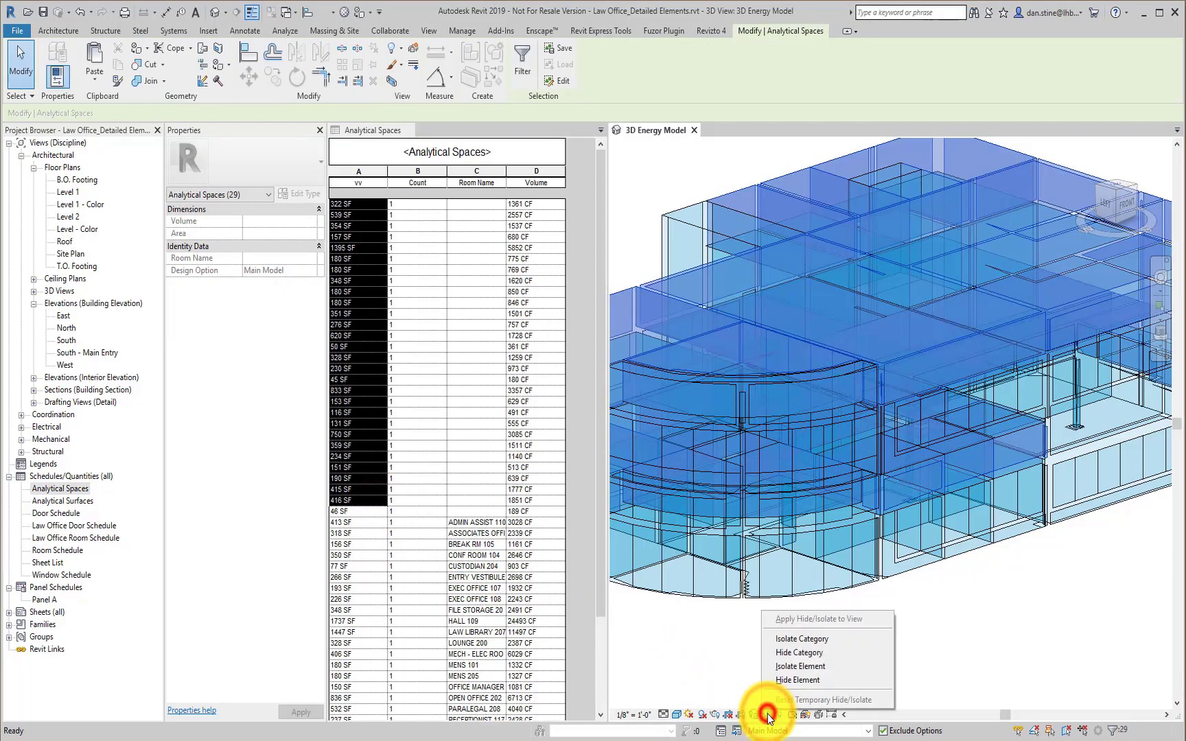
left_click(789, 667)
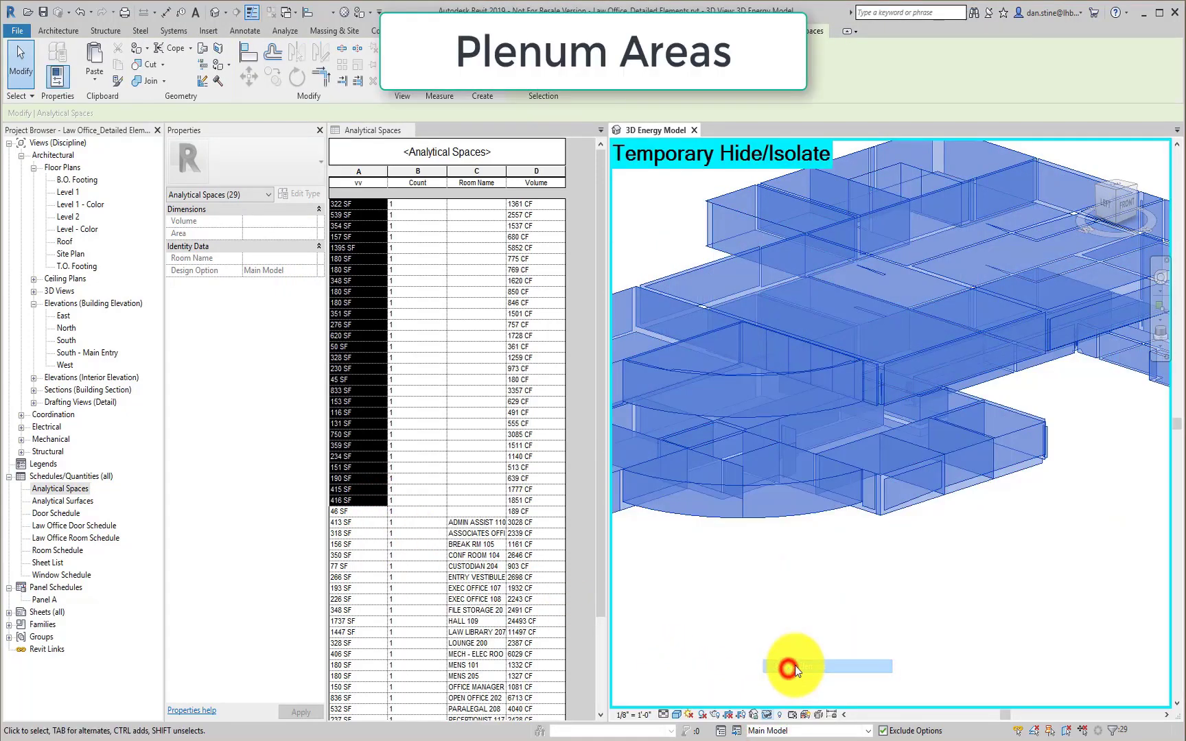
middle_click_drag(908, 621, 912, 589, "shift")
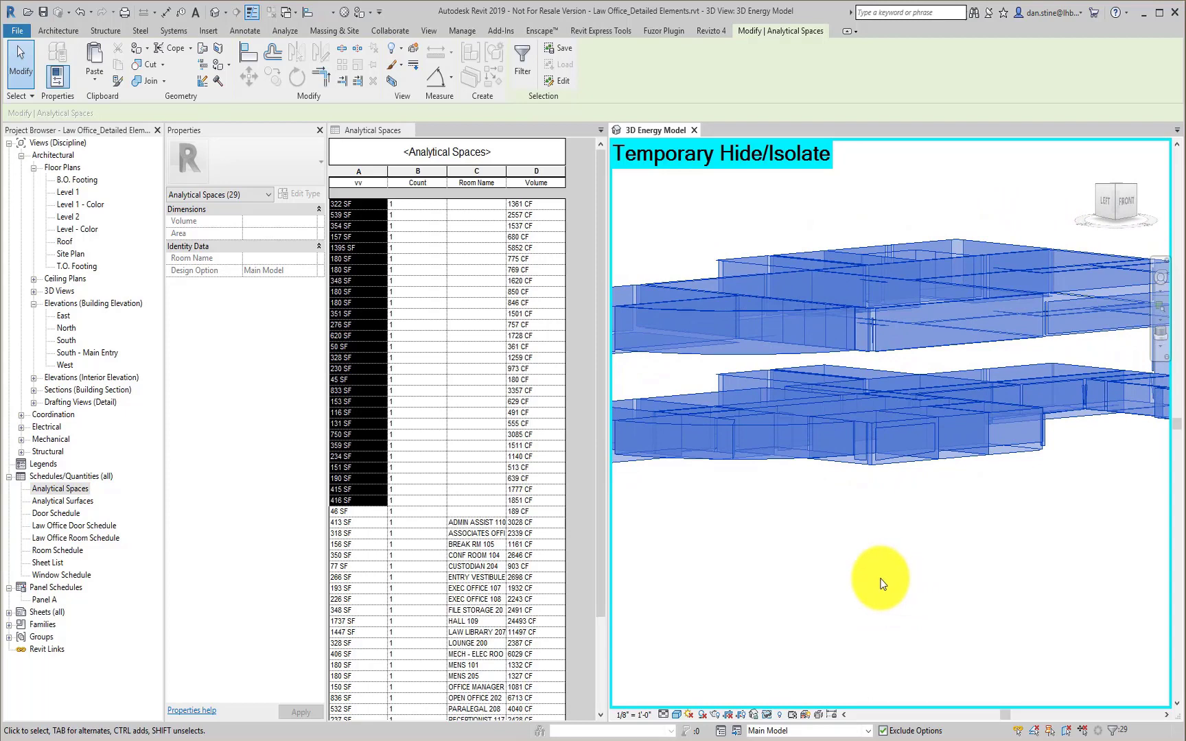
left_click(769, 715)
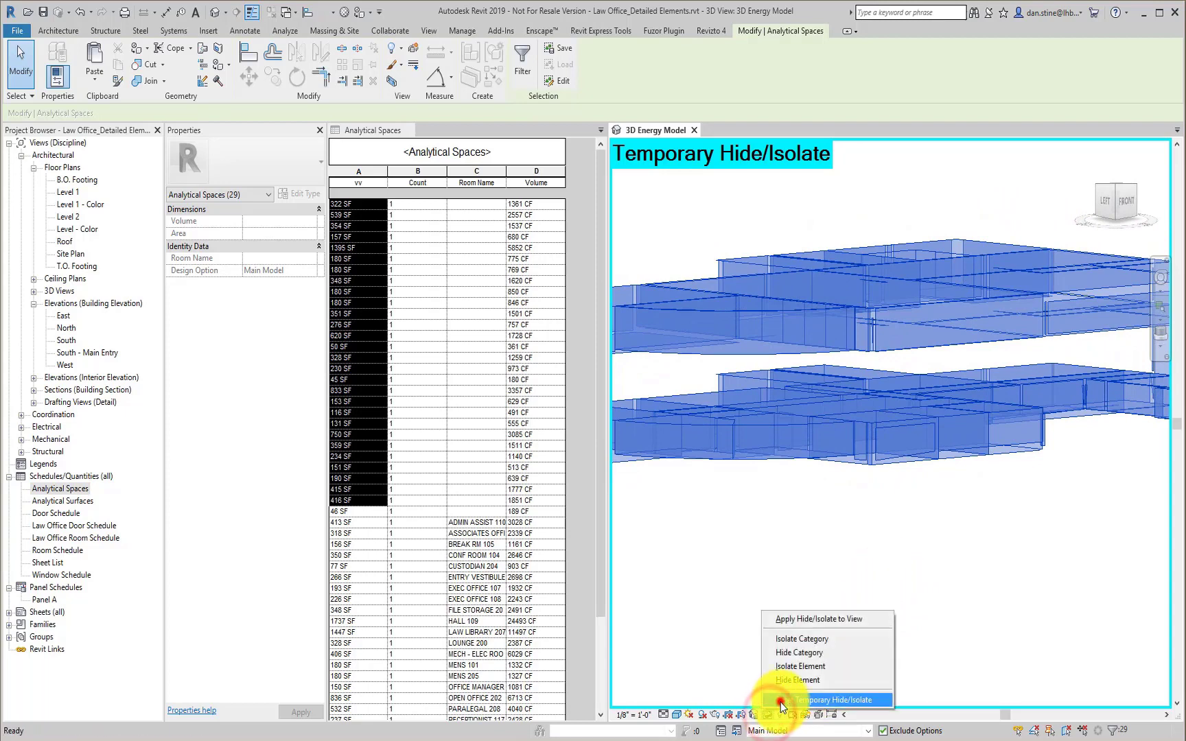
left_click(780, 700)
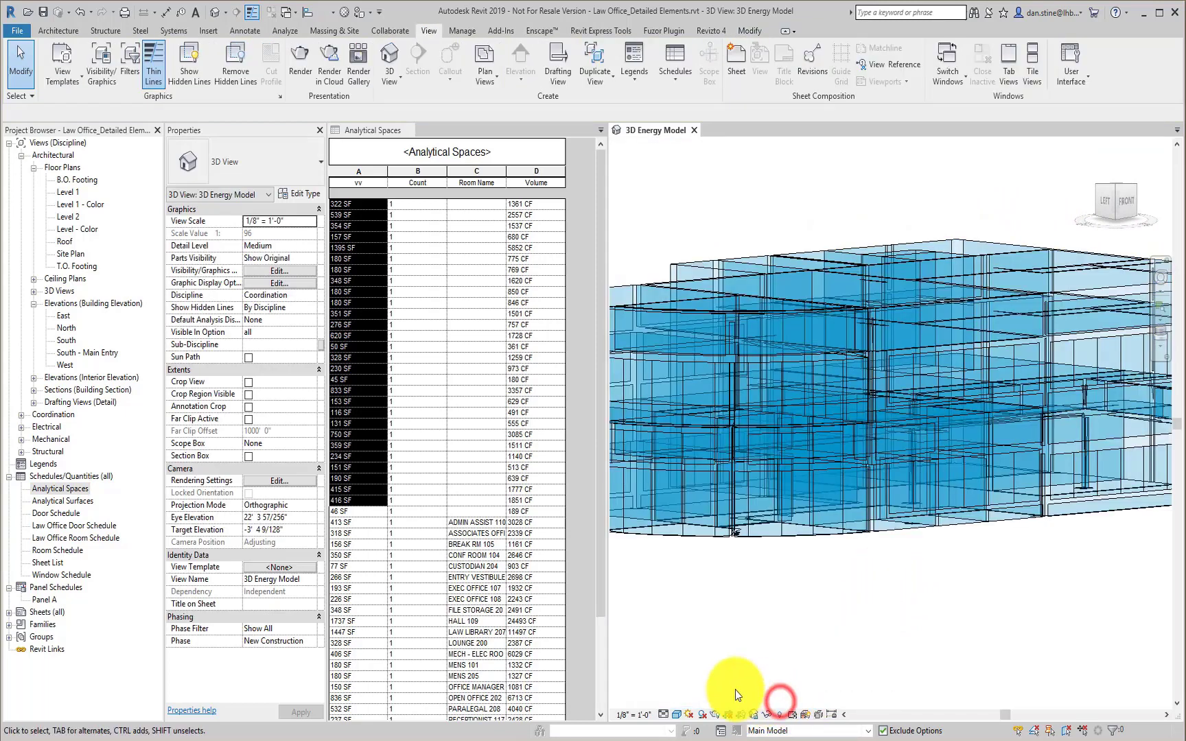
Temporarily isolate the scheduled spaces from ADMIN ASSIST 110 to WORK ROOM 116, examine their volumes from another angle, and restore the full view.
left_click(350, 523)
scroll(364, 537, "down", 3)
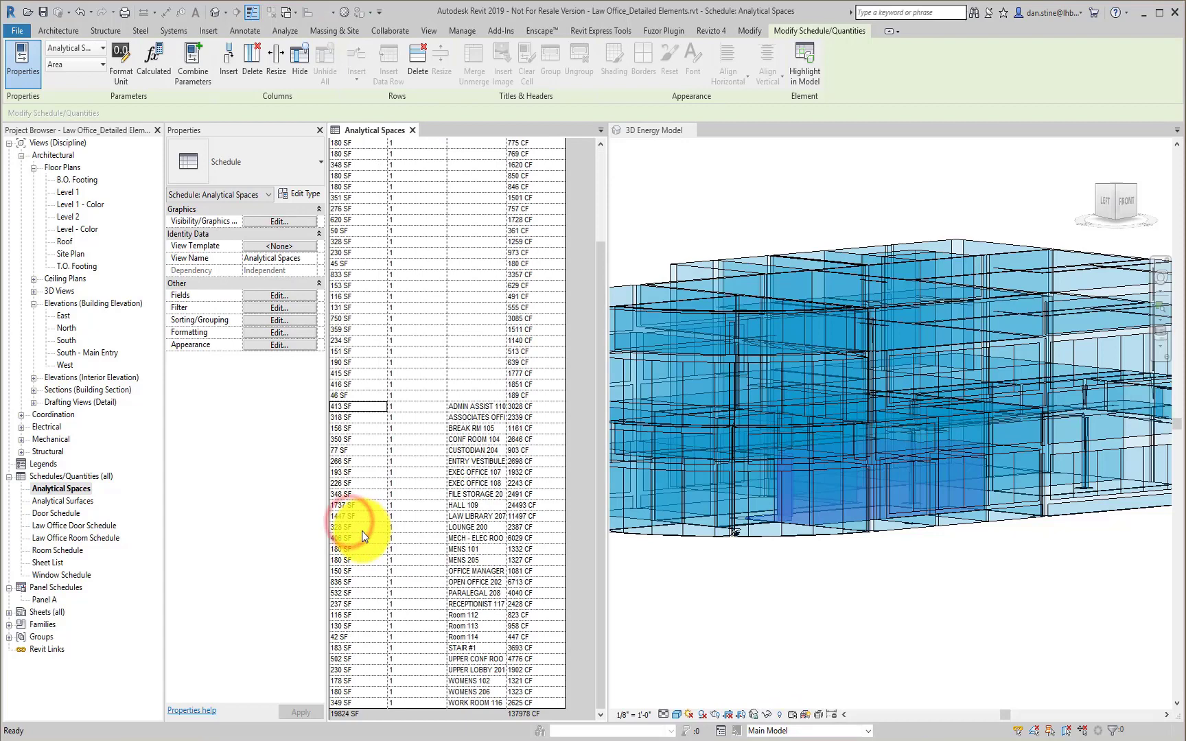
left_click(358, 702, "shift")
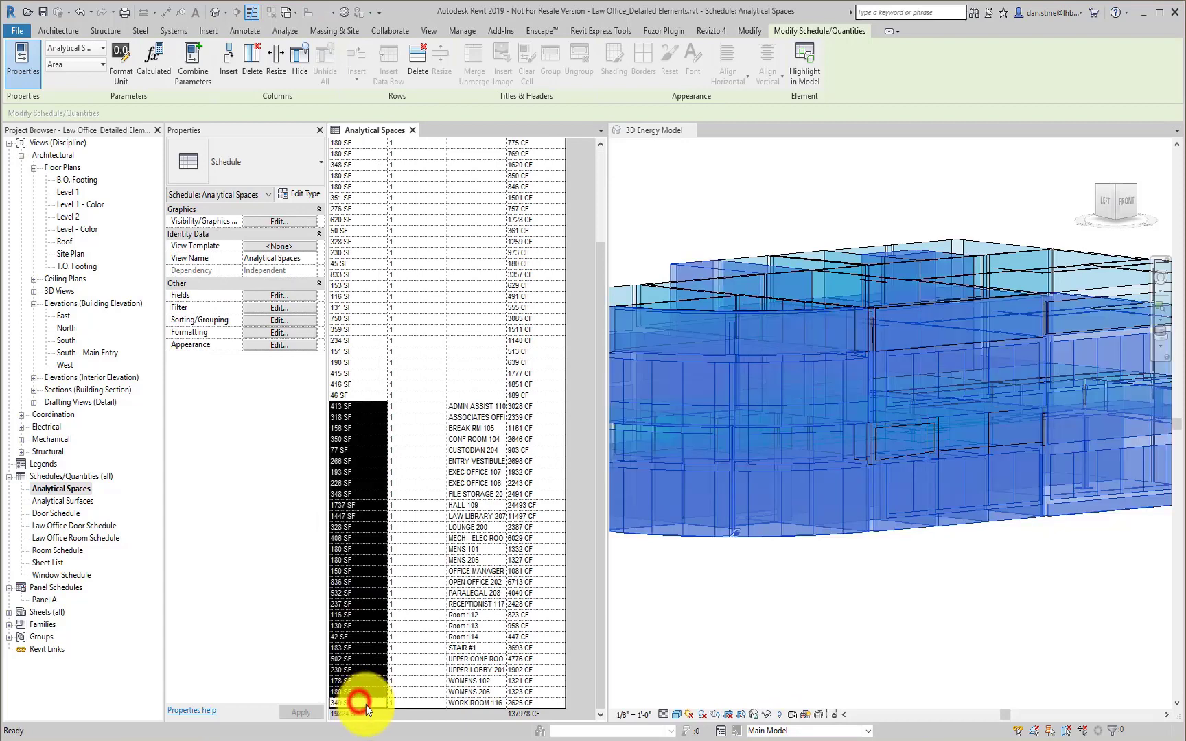
left_click(769, 716)
left_click(766, 713)
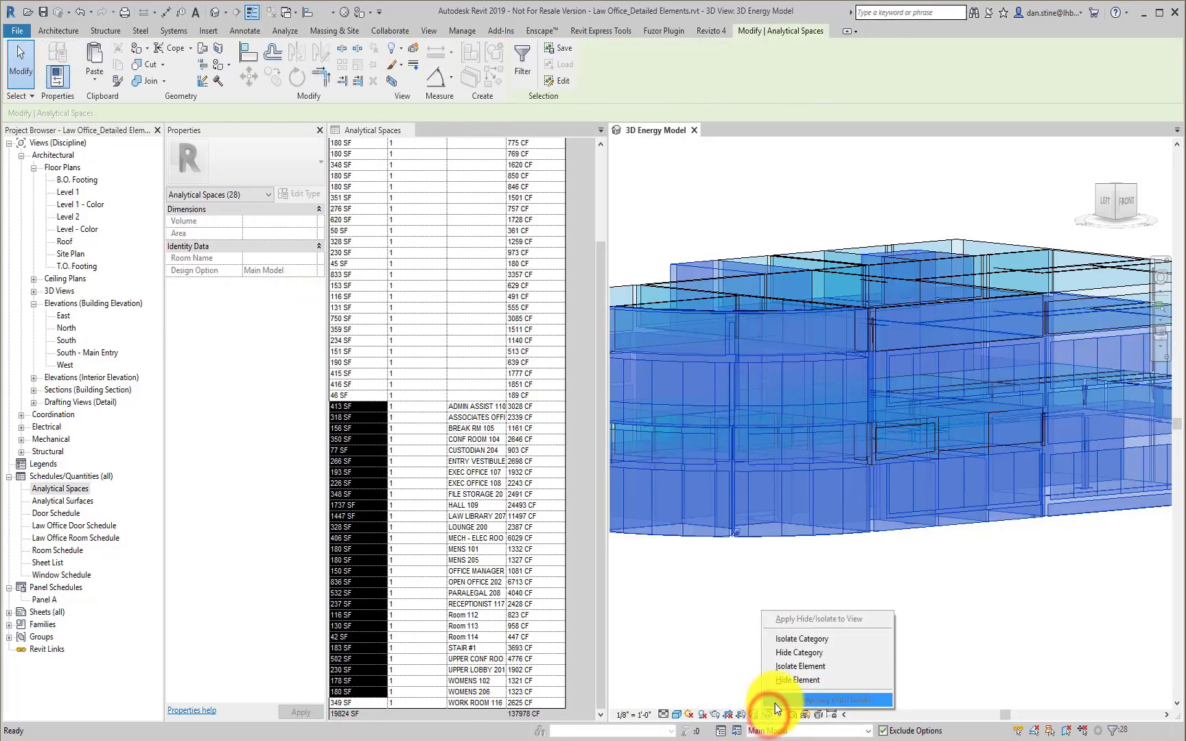
left_click(780, 666)
left_click(749, 621)
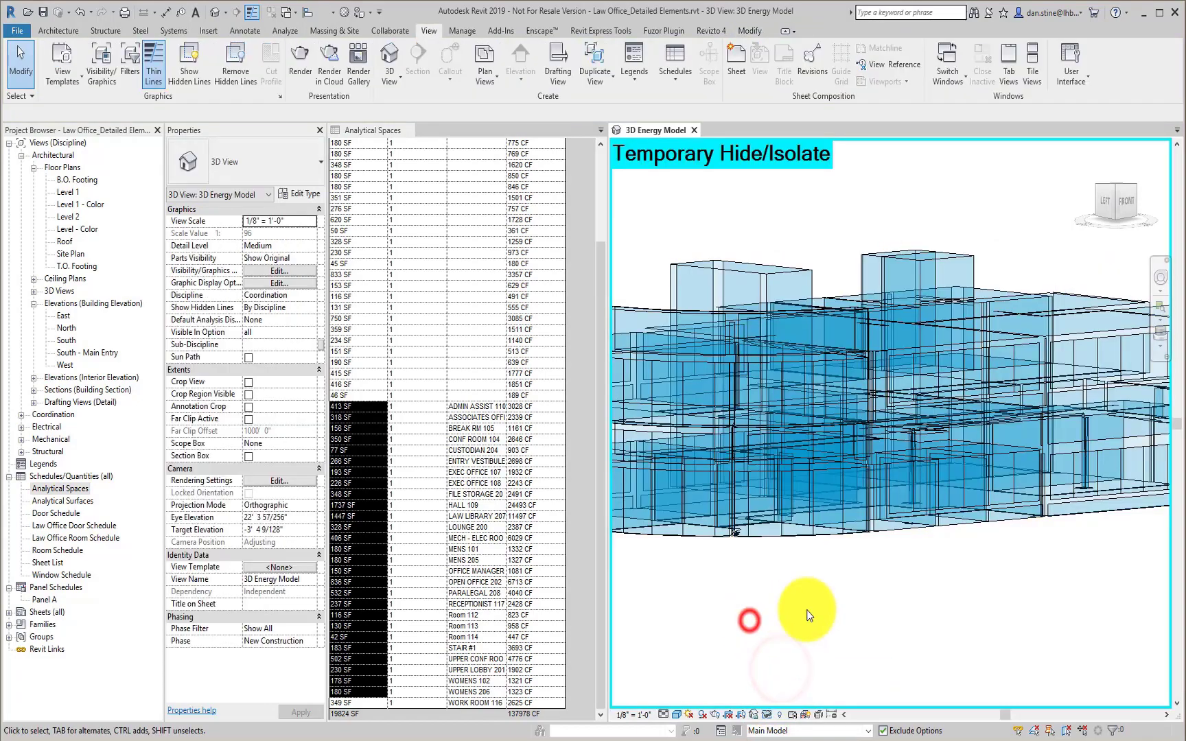
middle_click_drag(807, 616, 831, 607, "shift")
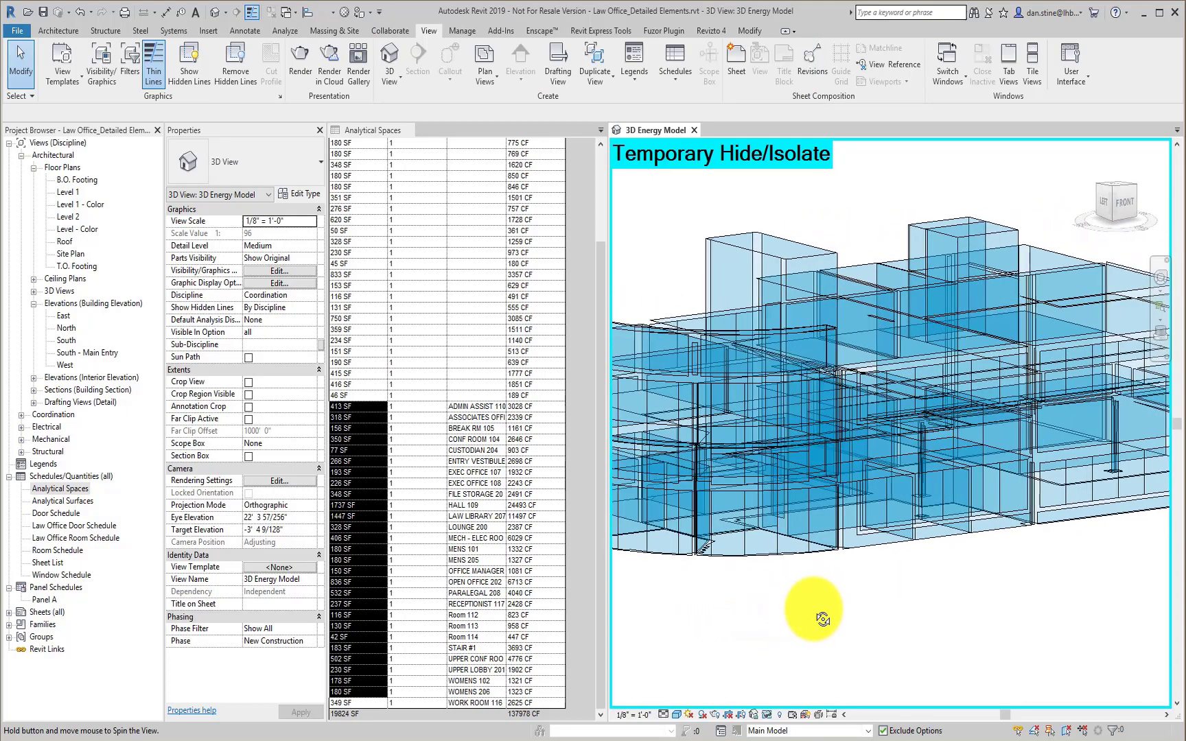
left_click(765, 717)
left_click(775, 698)
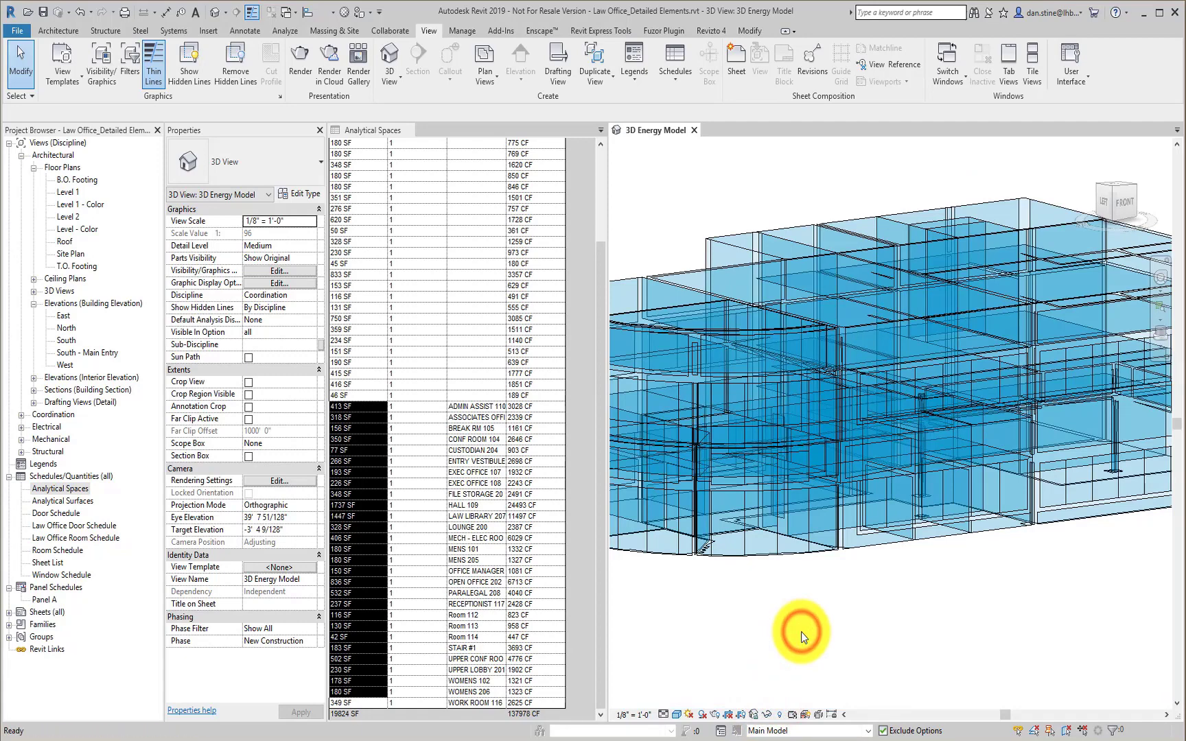
Turn on Analytical Surfaces in the 3D Energy Model view's visibility overrides and review its subcategories.
key("v")
key("g")
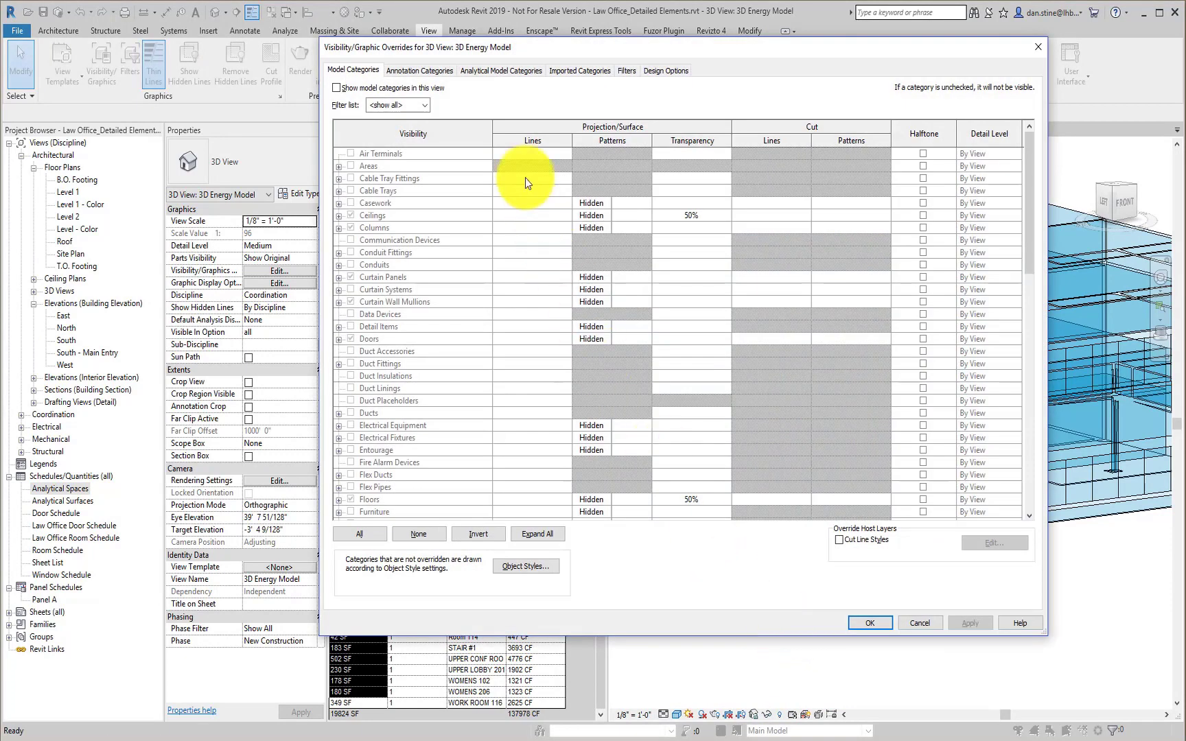
left_click(488, 70)
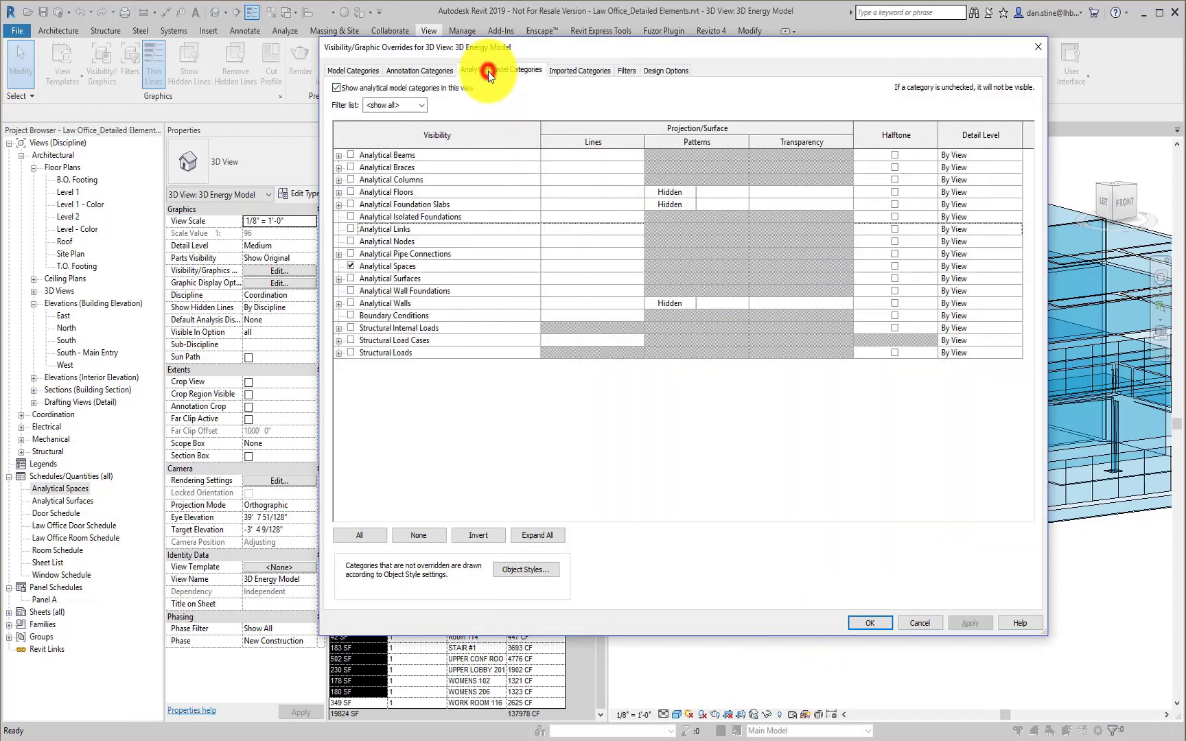
left_click(348, 278)
left_click(340, 279)
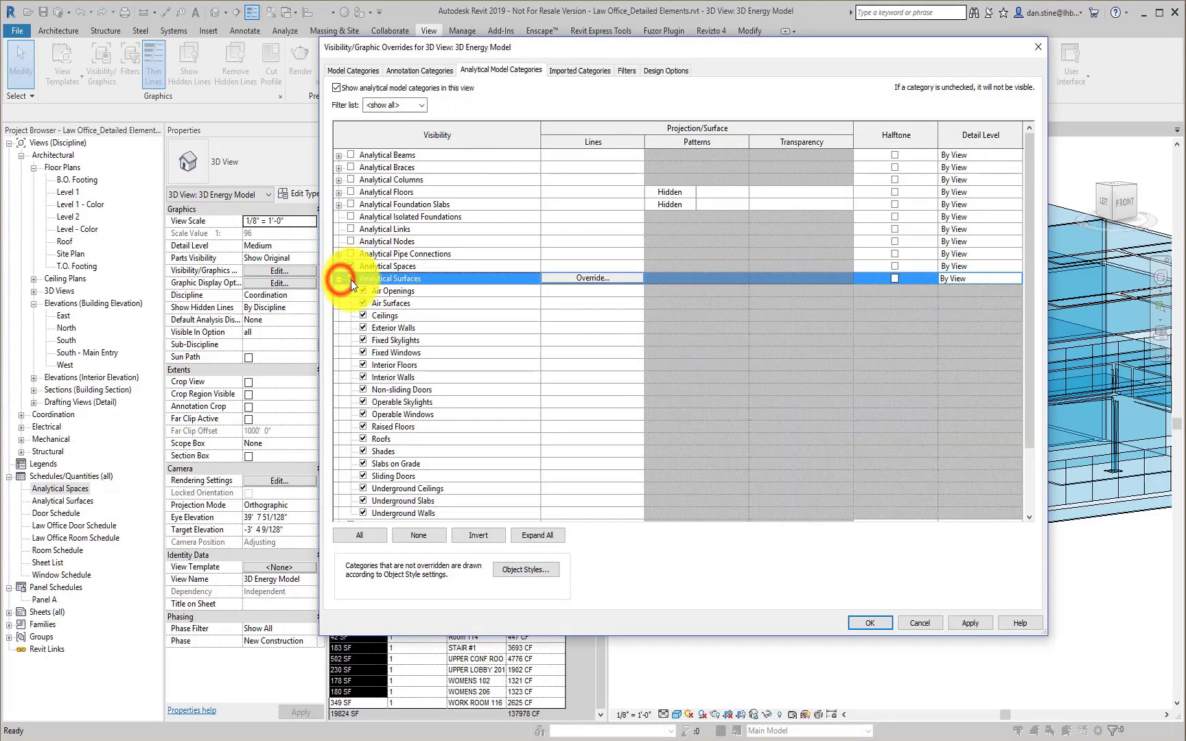
left_click(867, 622)
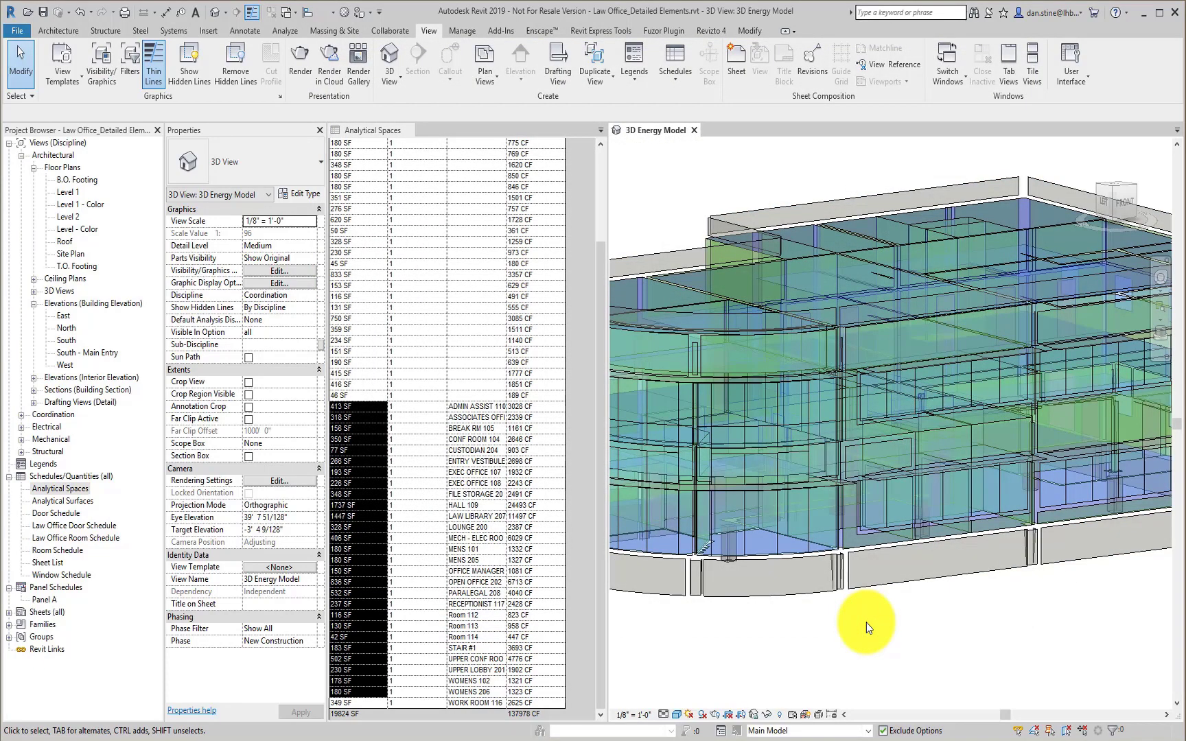
Review the areas and counts by surface type in the Analytical Surfaces schedule and close both analytical schedules.
double_click(82, 499)
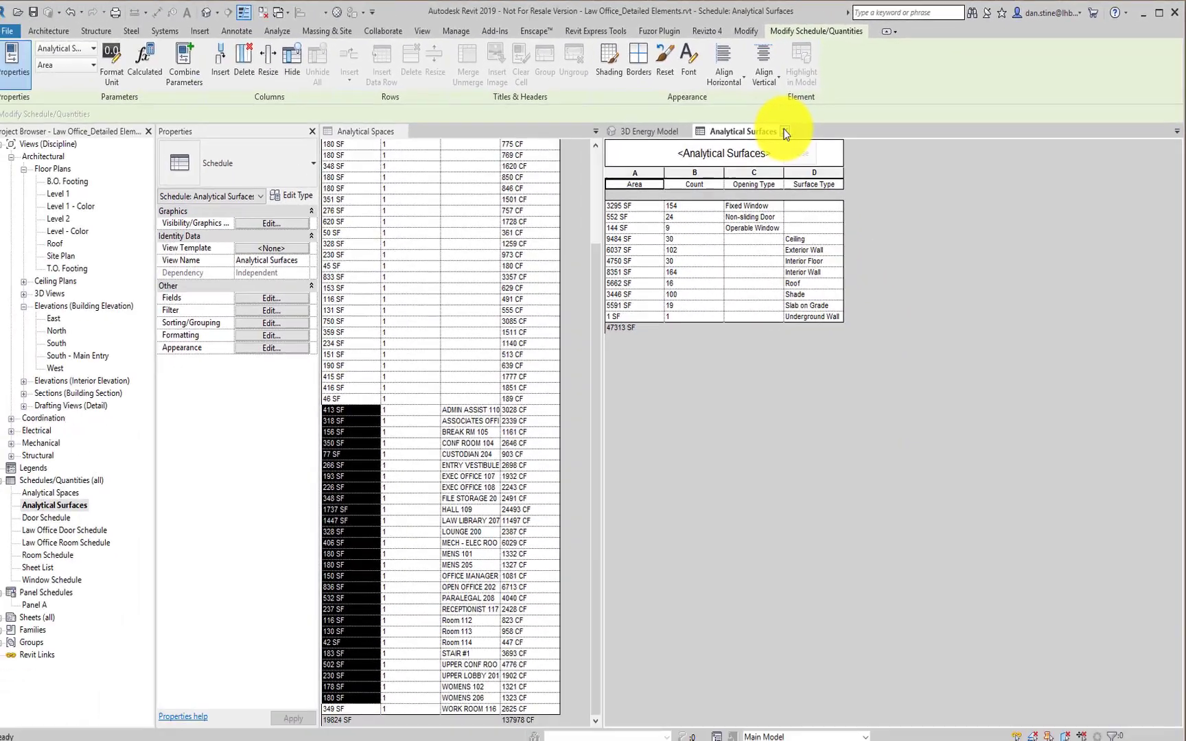
left_click(786, 132)
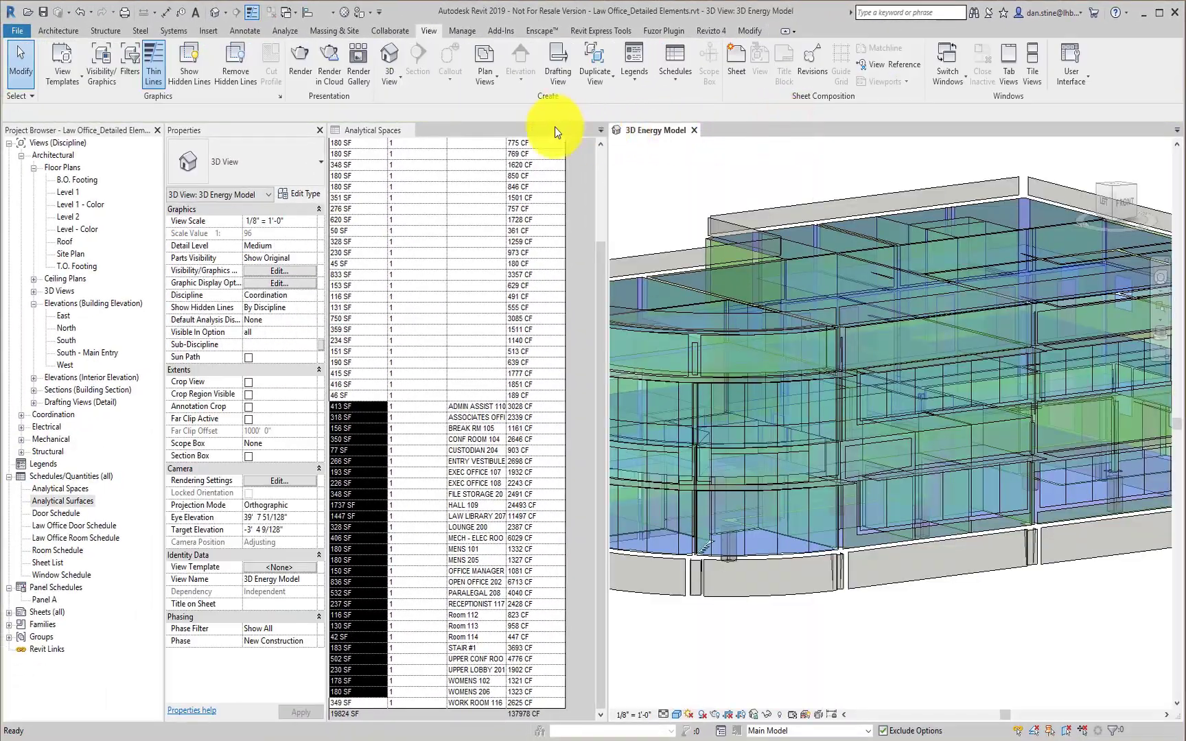
left_click(411, 130)
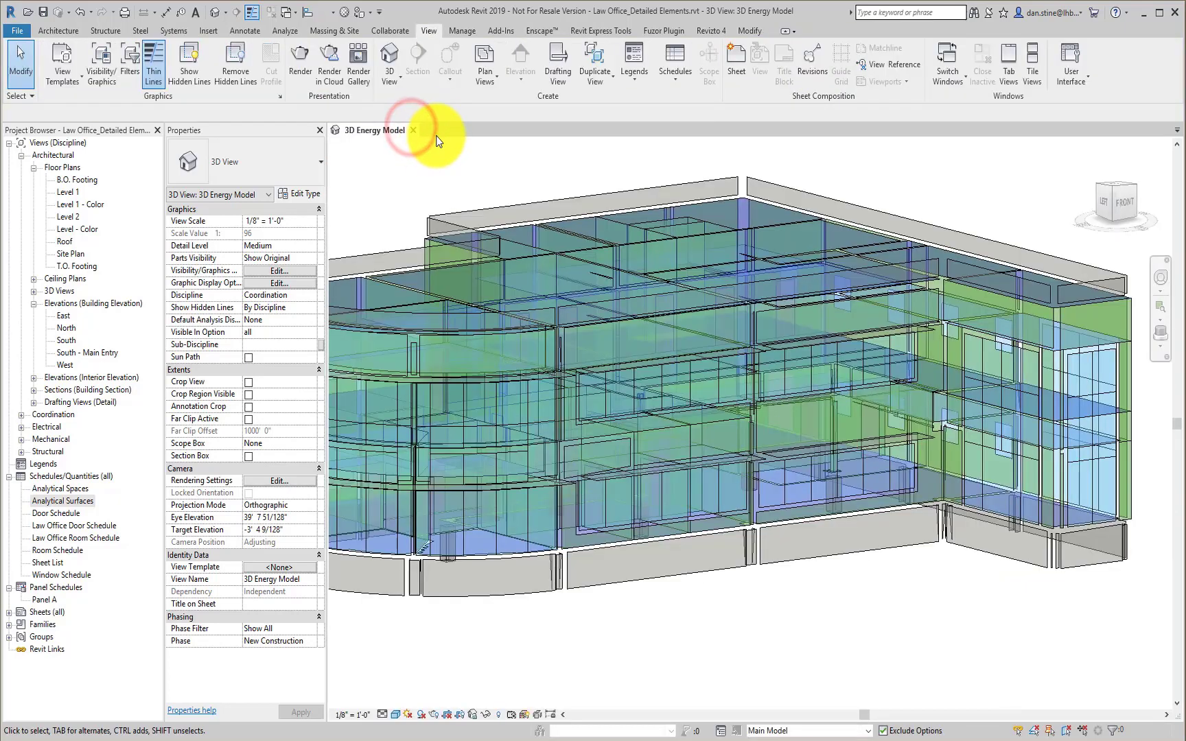
Generate the energy simulation for Insight using the existing Energy Analytical Model.
left_click(277, 33)
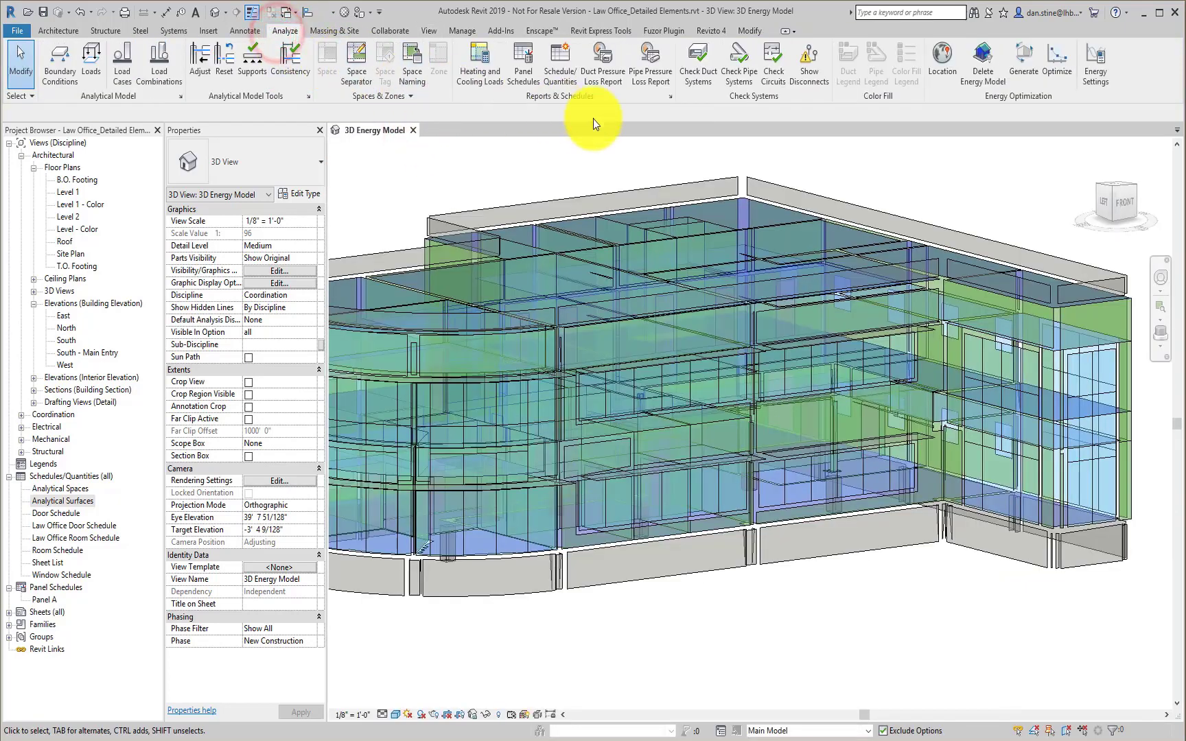
left_click(1024, 78)
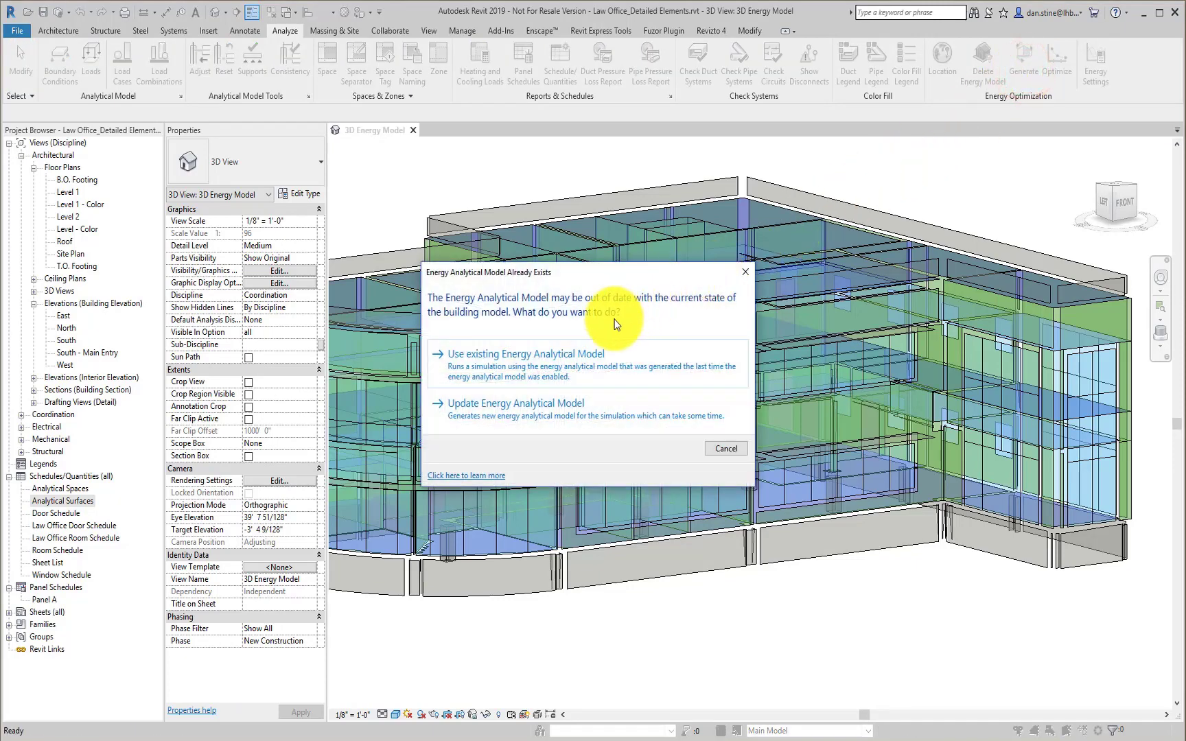
left_click(560, 358)
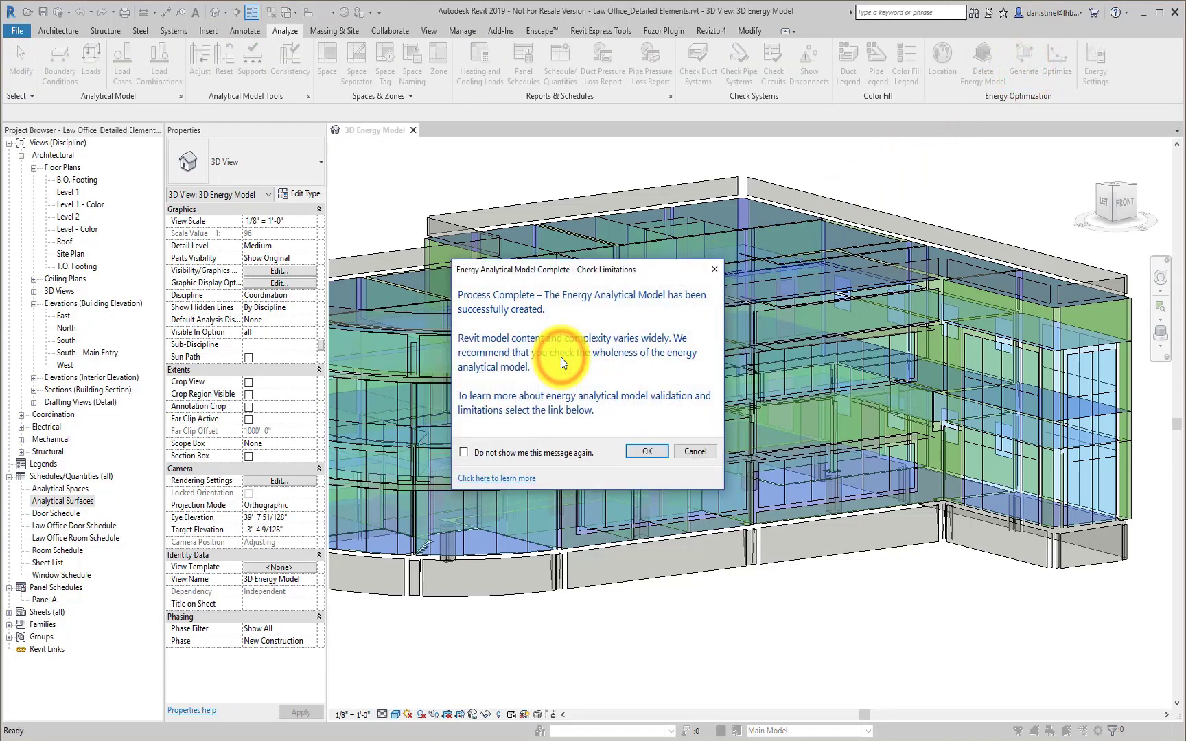
left_click(647, 451)
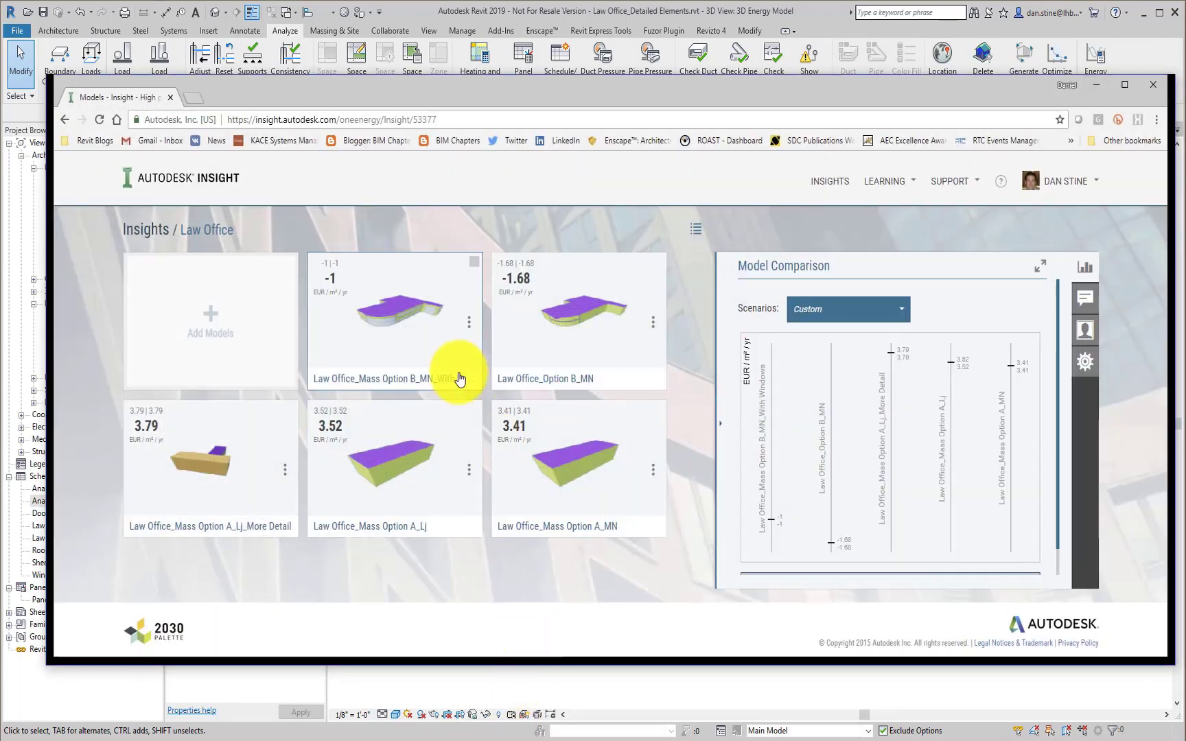
In Autodesk Insight, add the Law Office_Detailed Elements model to the Law Office insight and look over the model list.
left_click(208, 330)
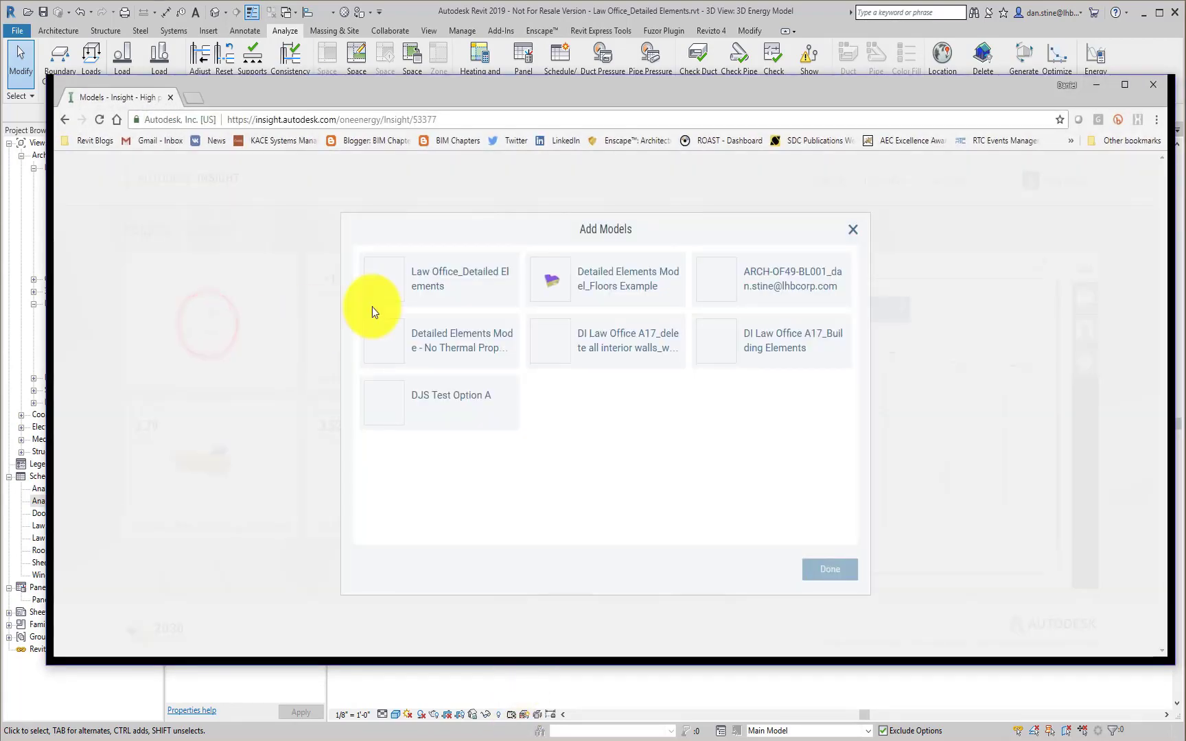
left_click(480, 274)
left_click(833, 571)
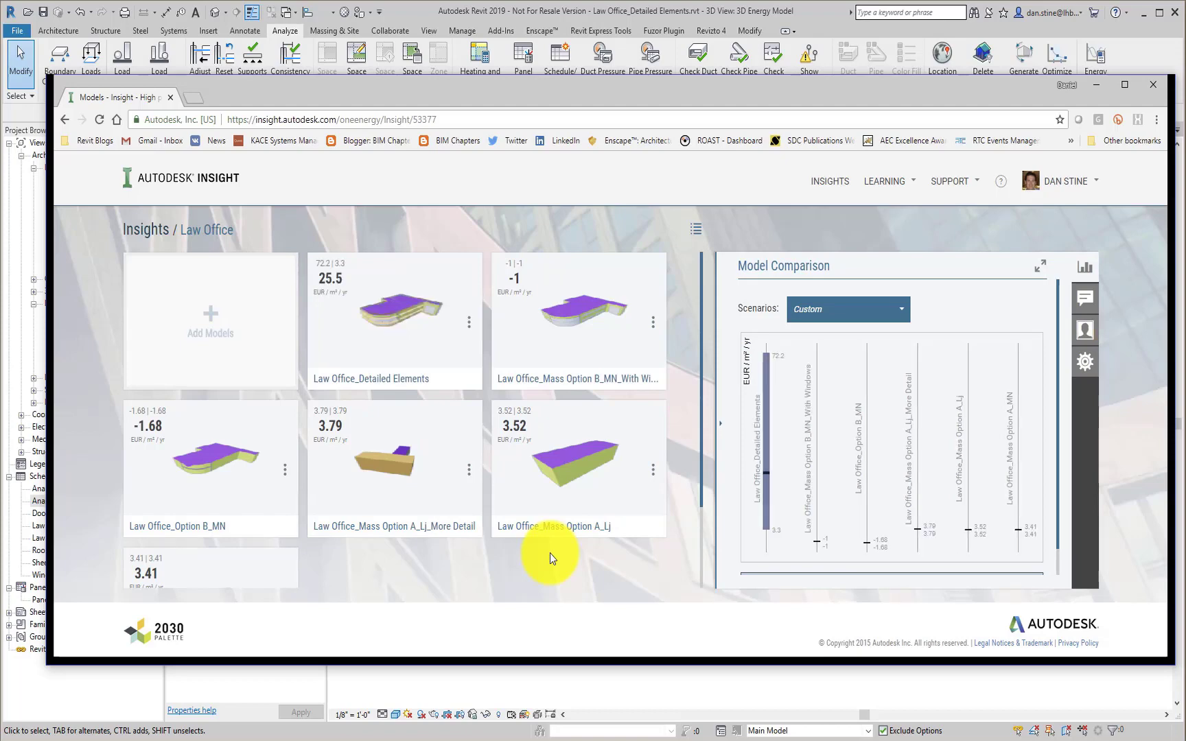
scroll(549, 553, "down", 2)
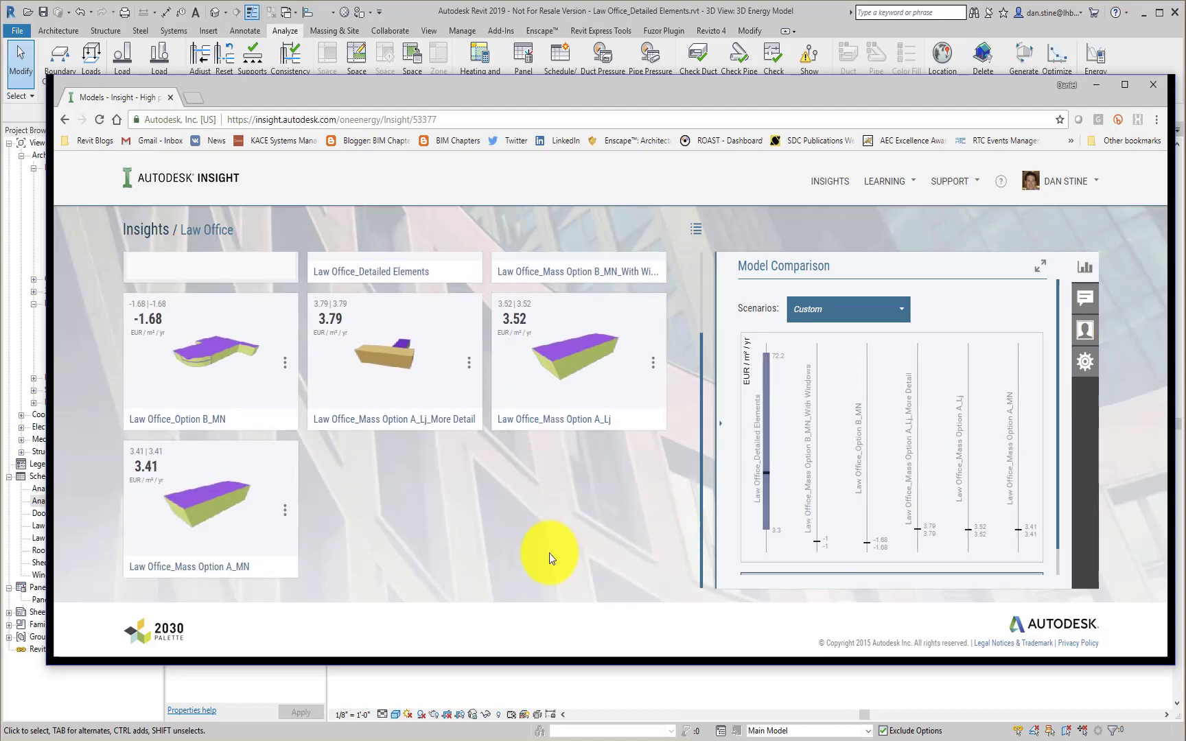
Open the Law Office_Detailed Elements model from the Law Office insight and show its Plug Load Efficiency chart.
scroll(550, 554, "up", 2)
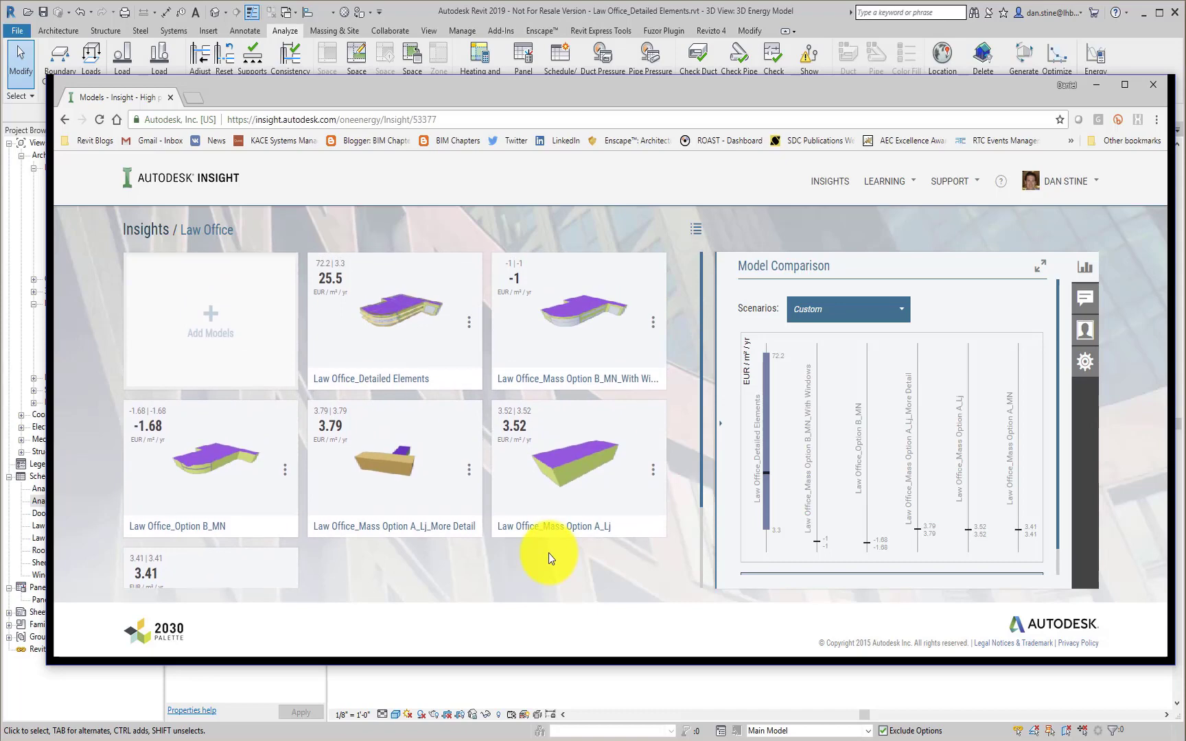
left_click(402, 320)
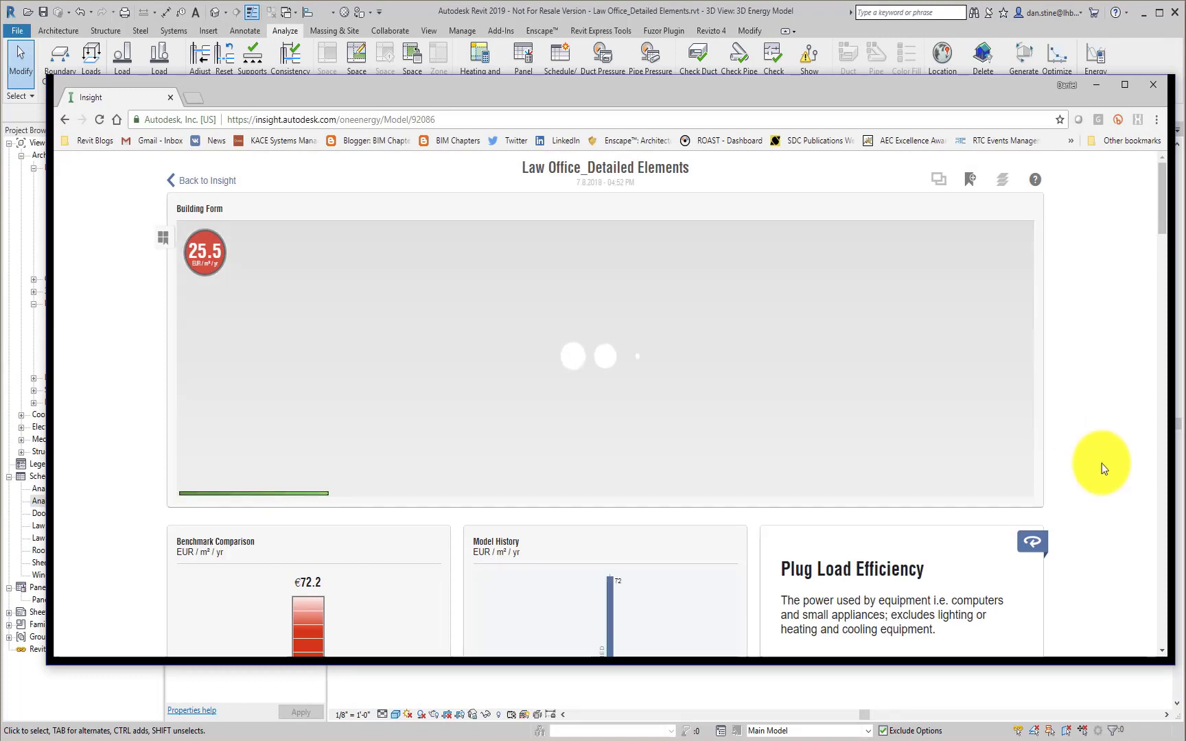
scroll(1099, 475, "down", 4)
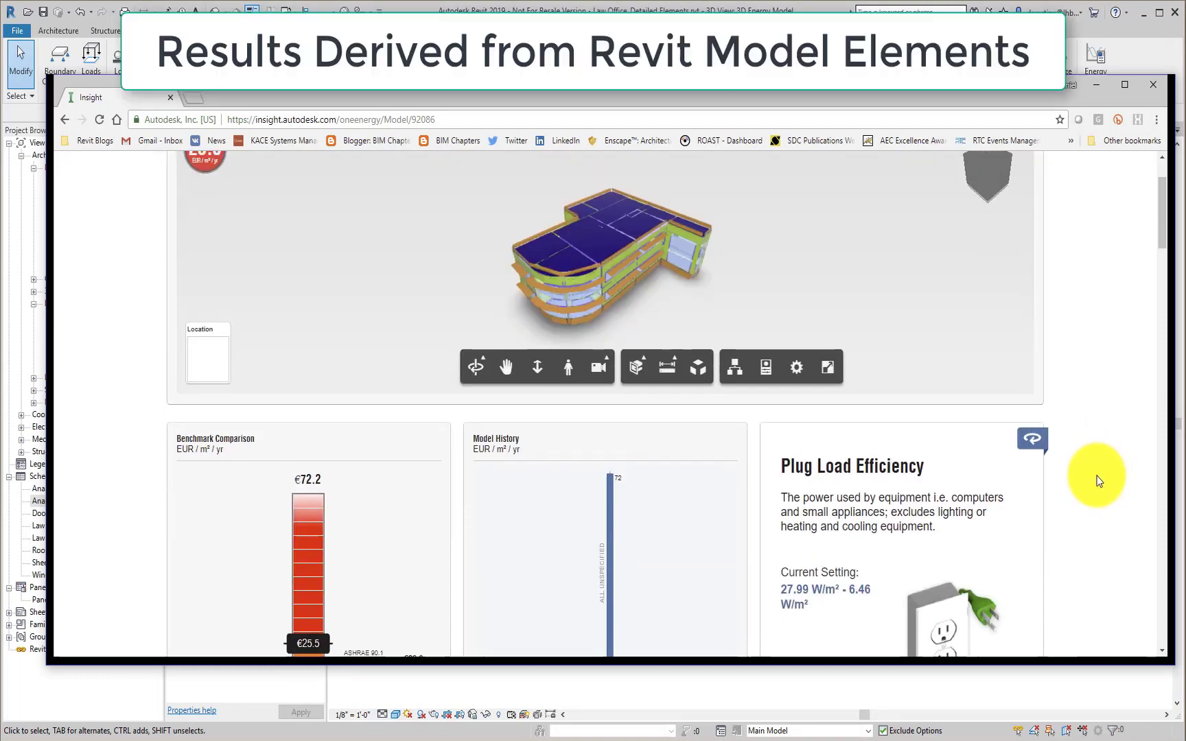
left_click(1039, 301)
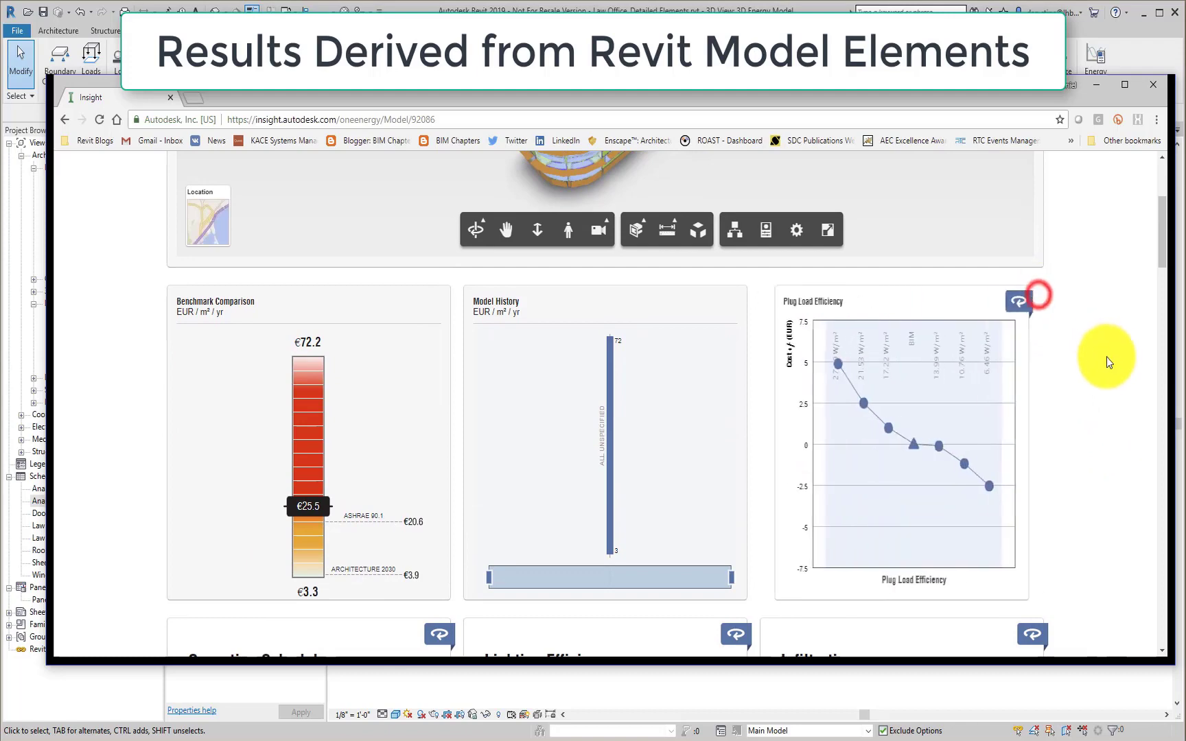
Review the Operating Schedule, Lighting Efficiency and Infiltration charts of the detailed elements model and return to its building form.
scroll(1106, 373, "down", 5)
scroll(1103, 384, "down", 2)
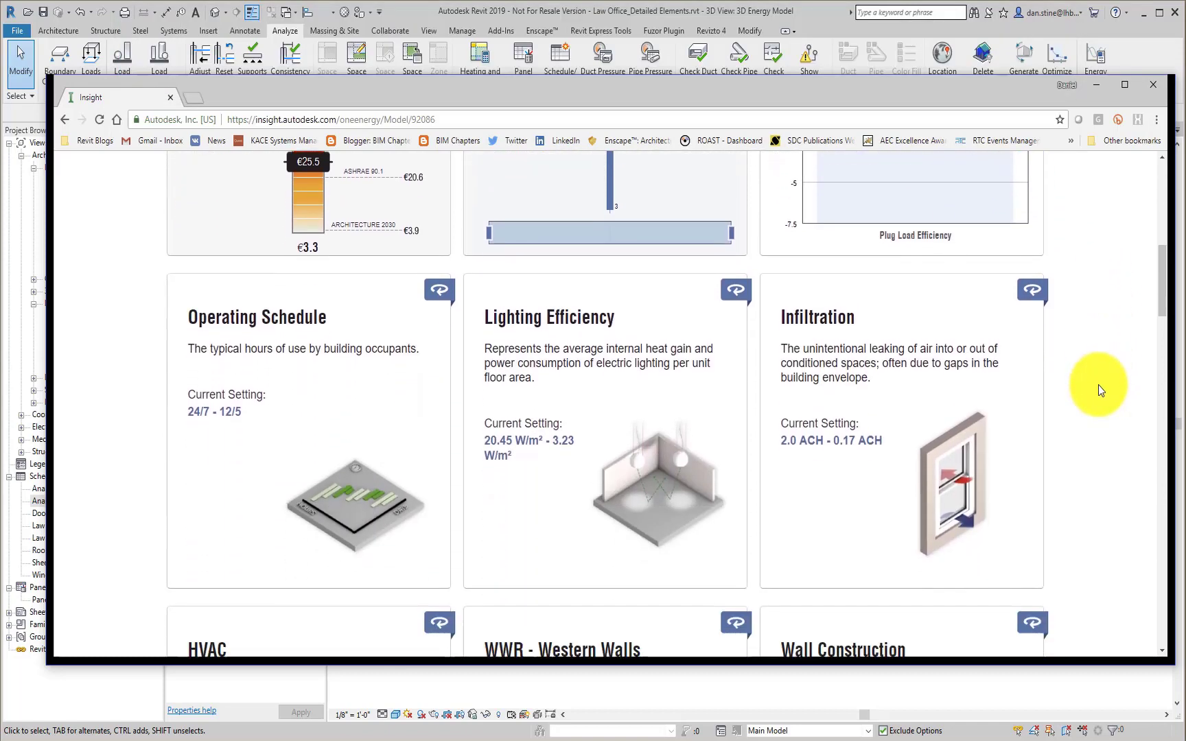
left_click(437, 260)
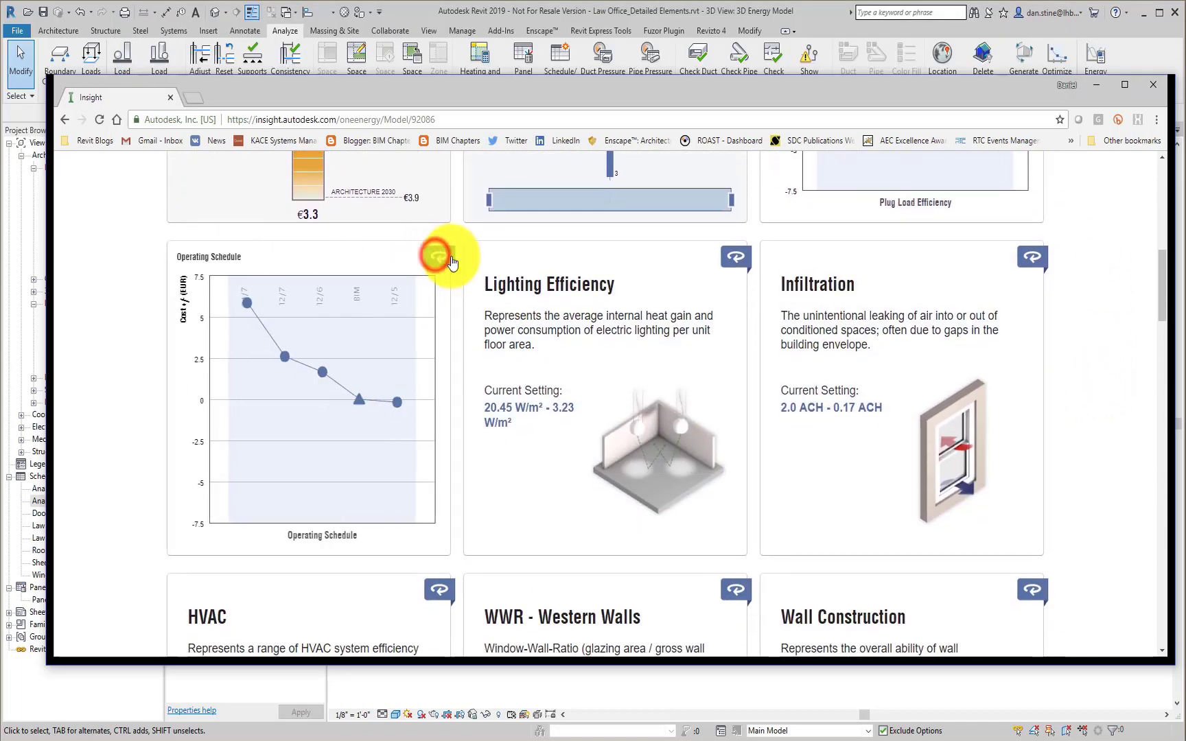
left_click(728, 260)
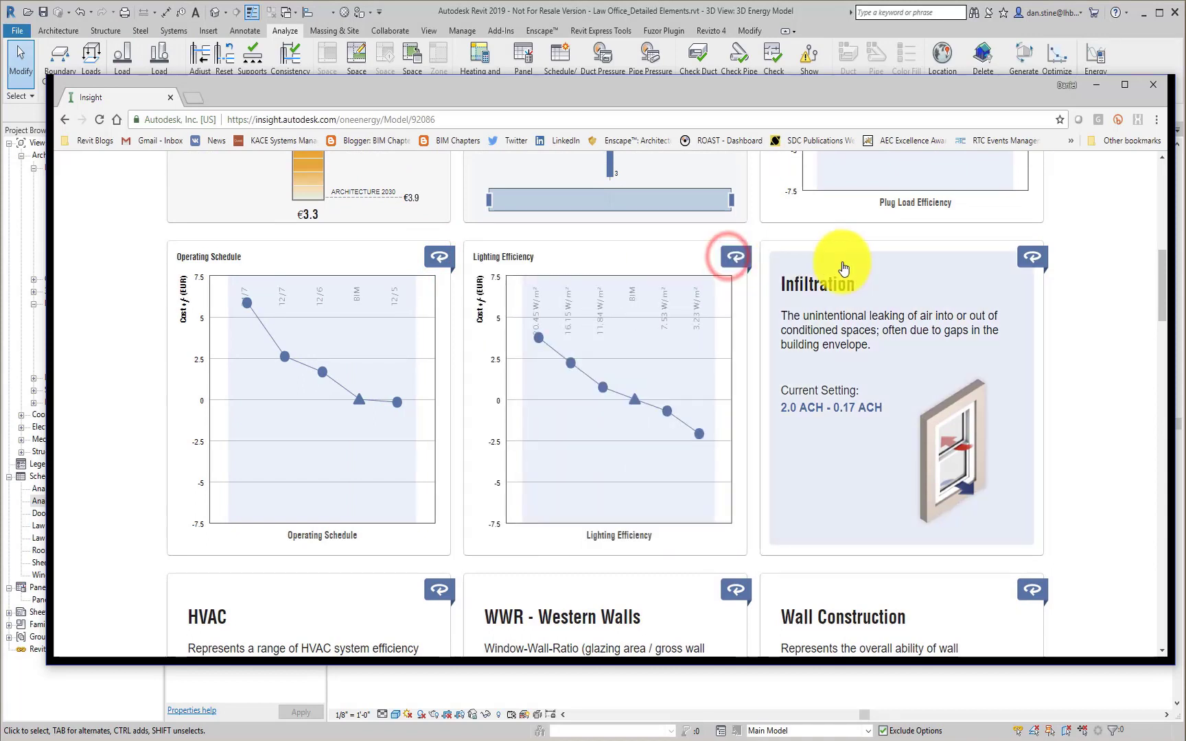
left_click(1021, 257)
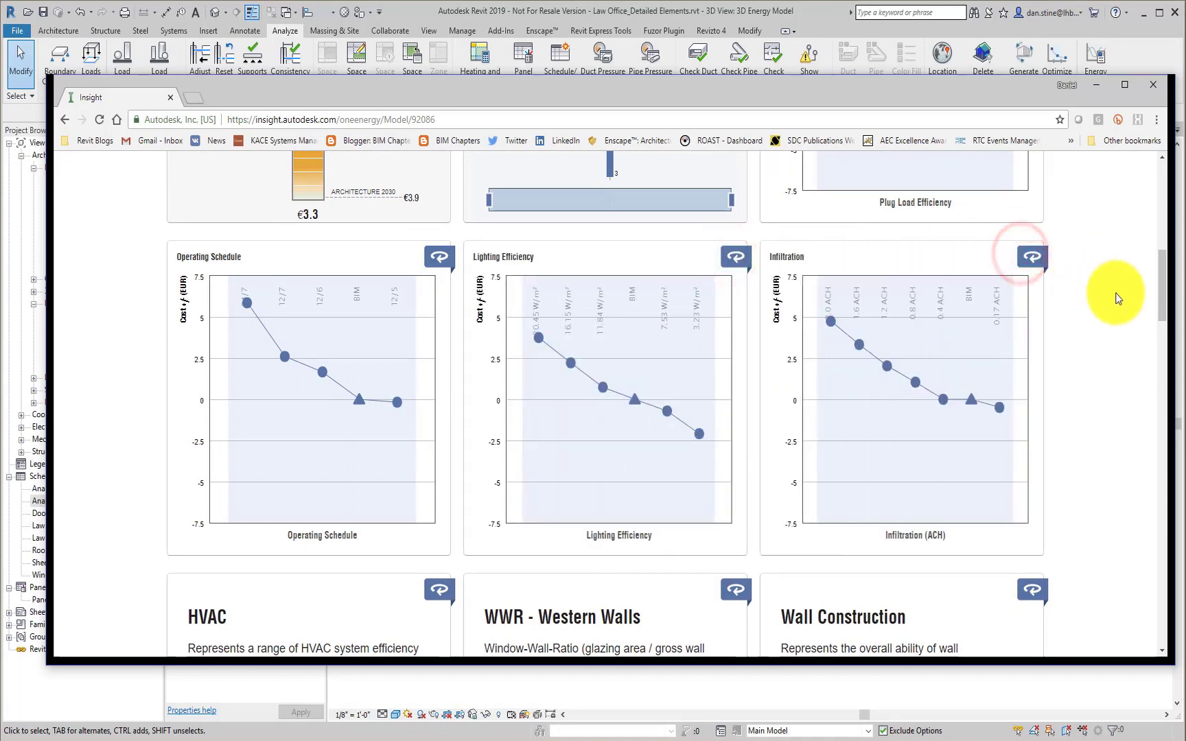
scroll(1121, 303, "up", 4)
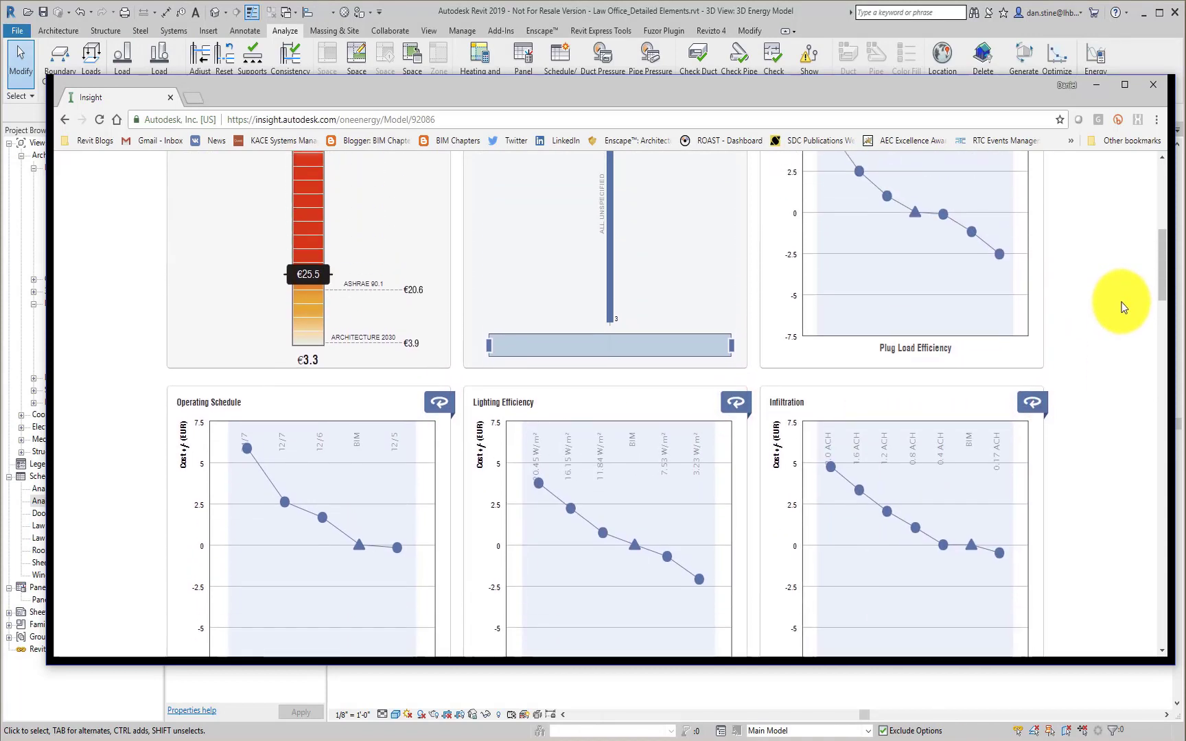
scroll(1124, 306, "up", 5)
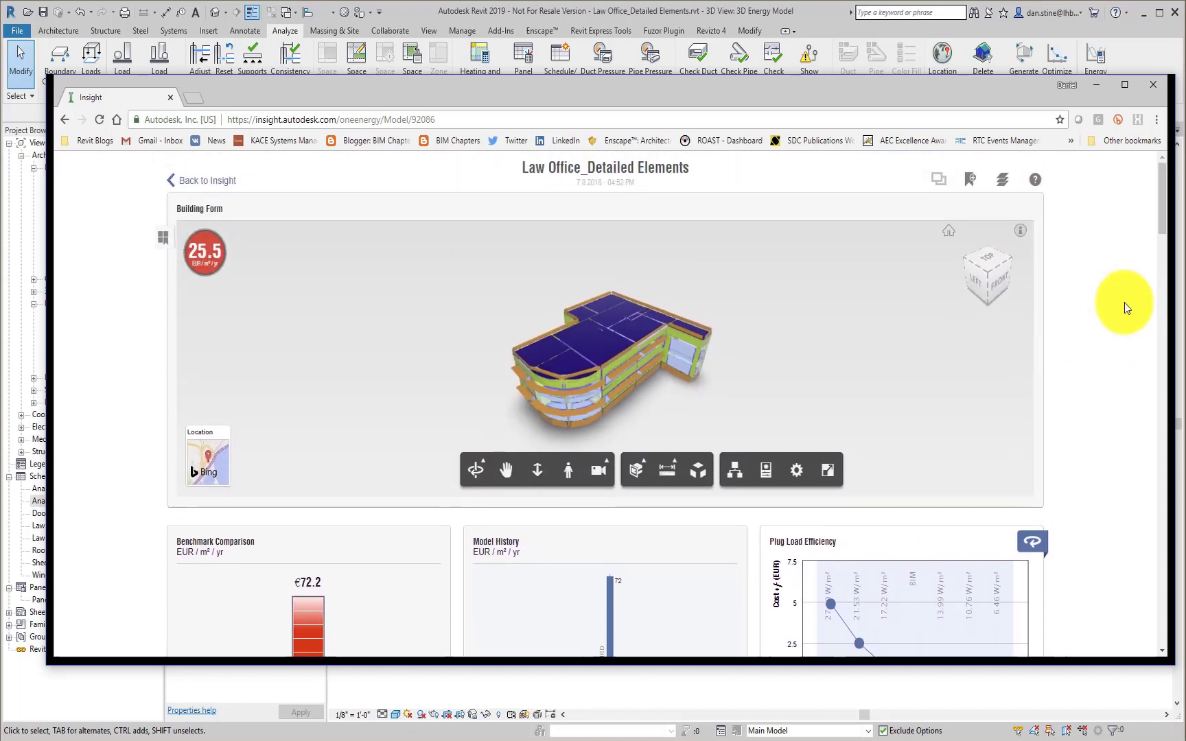
Return to the Law Office insight and set the Model Comparison scenario to Net Zero Goal.
left_click(201, 181)
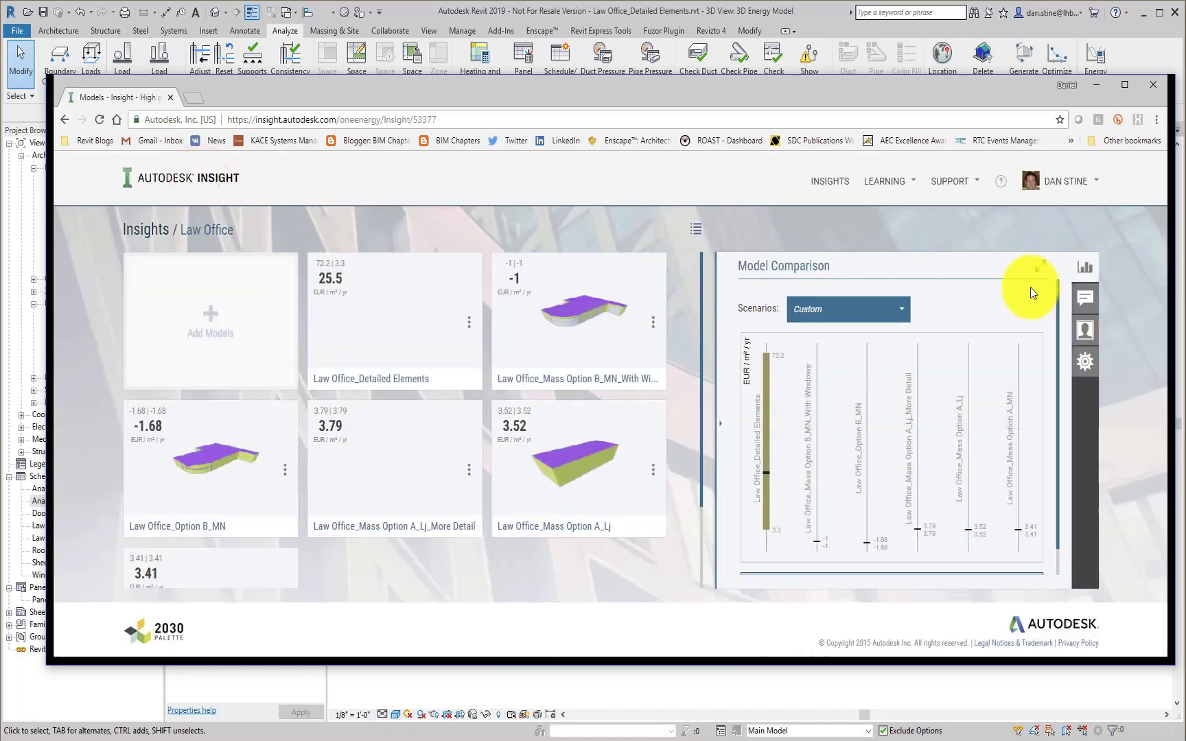
left_click(1085, 273)
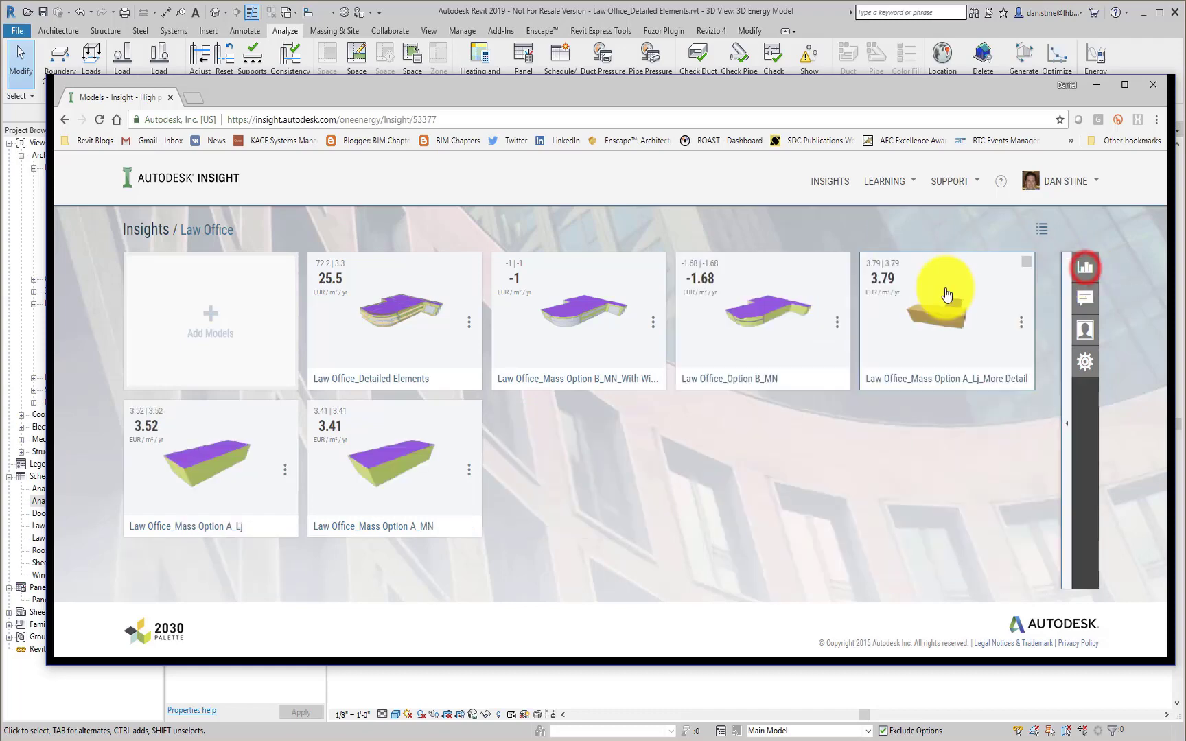
left_click(1082, 272)
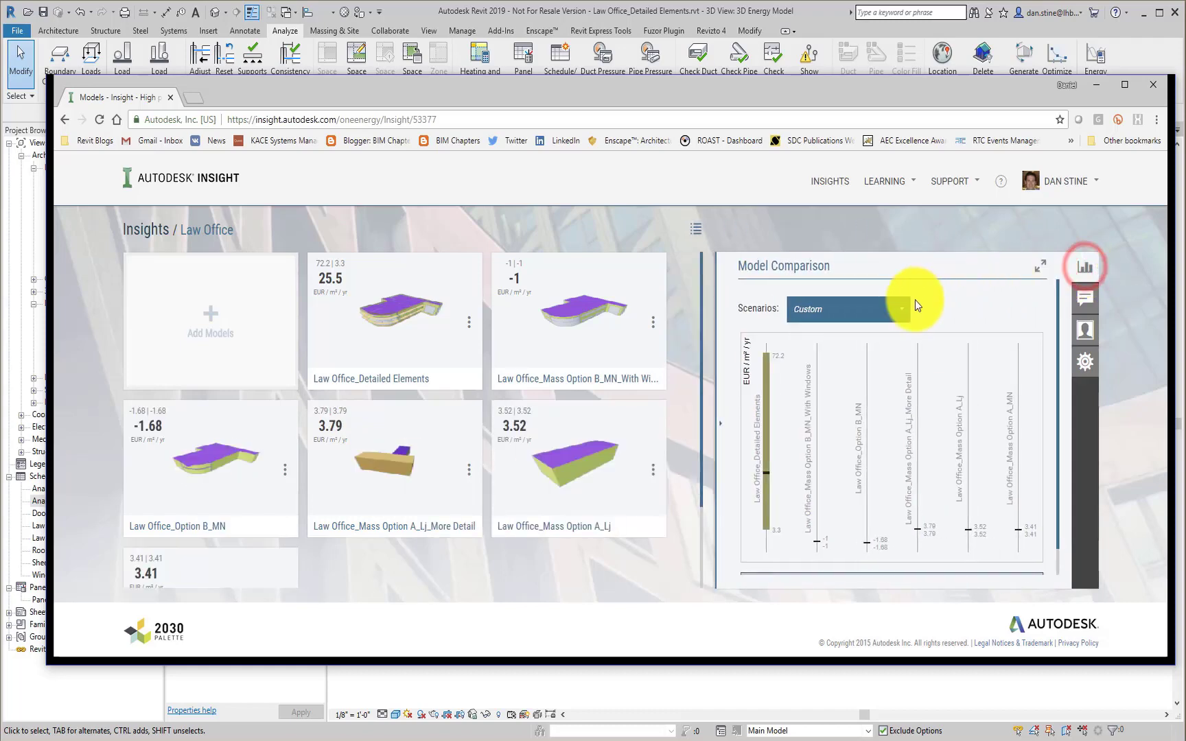
left_click(901, 312)
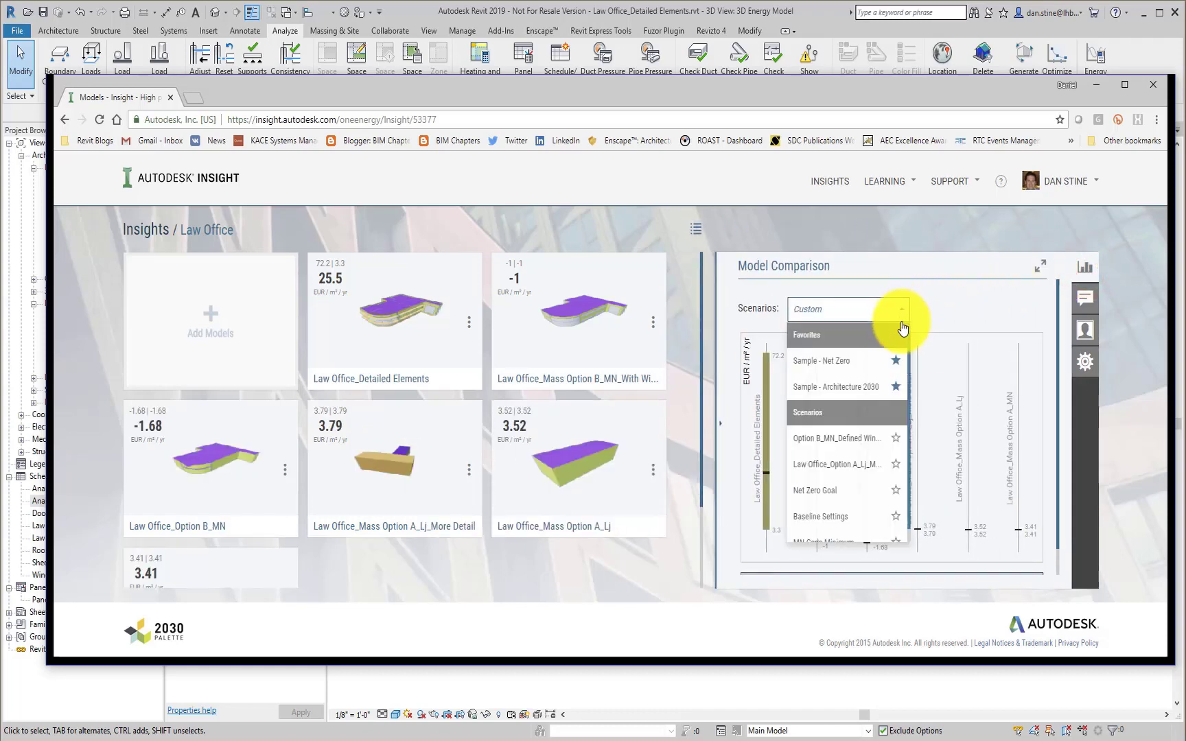
scroll(875, 411, "down", 1)
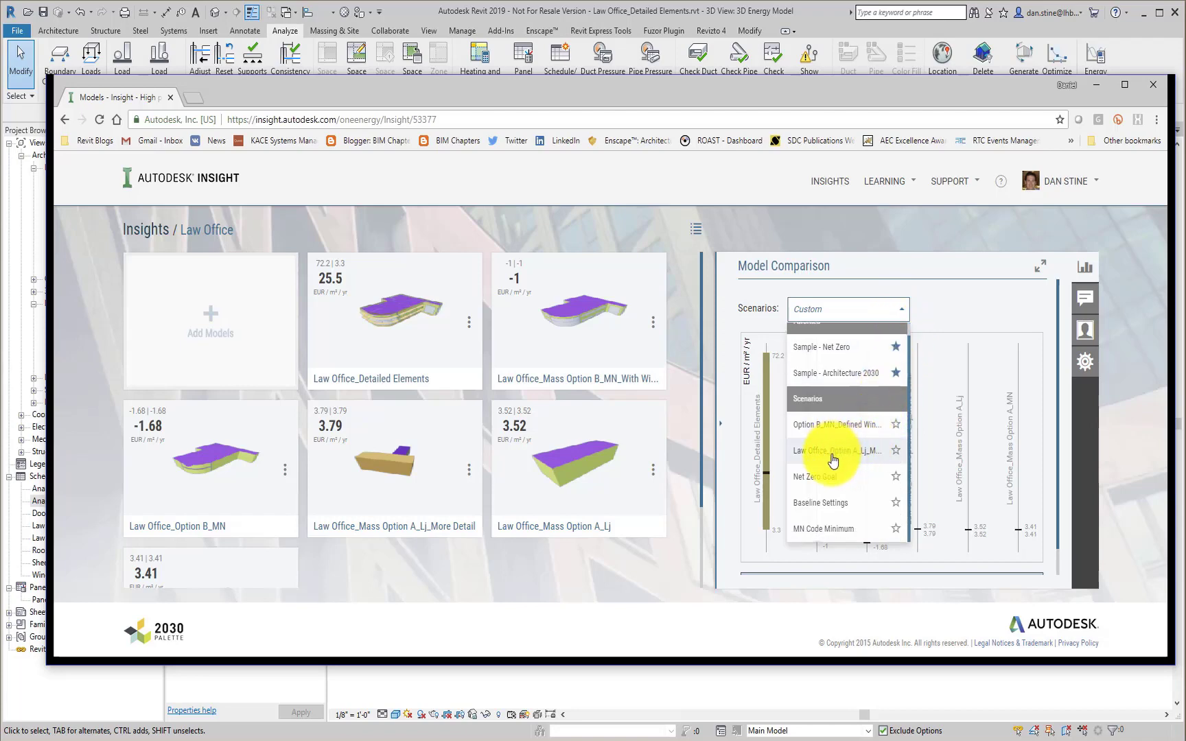
left_click(823, 482)
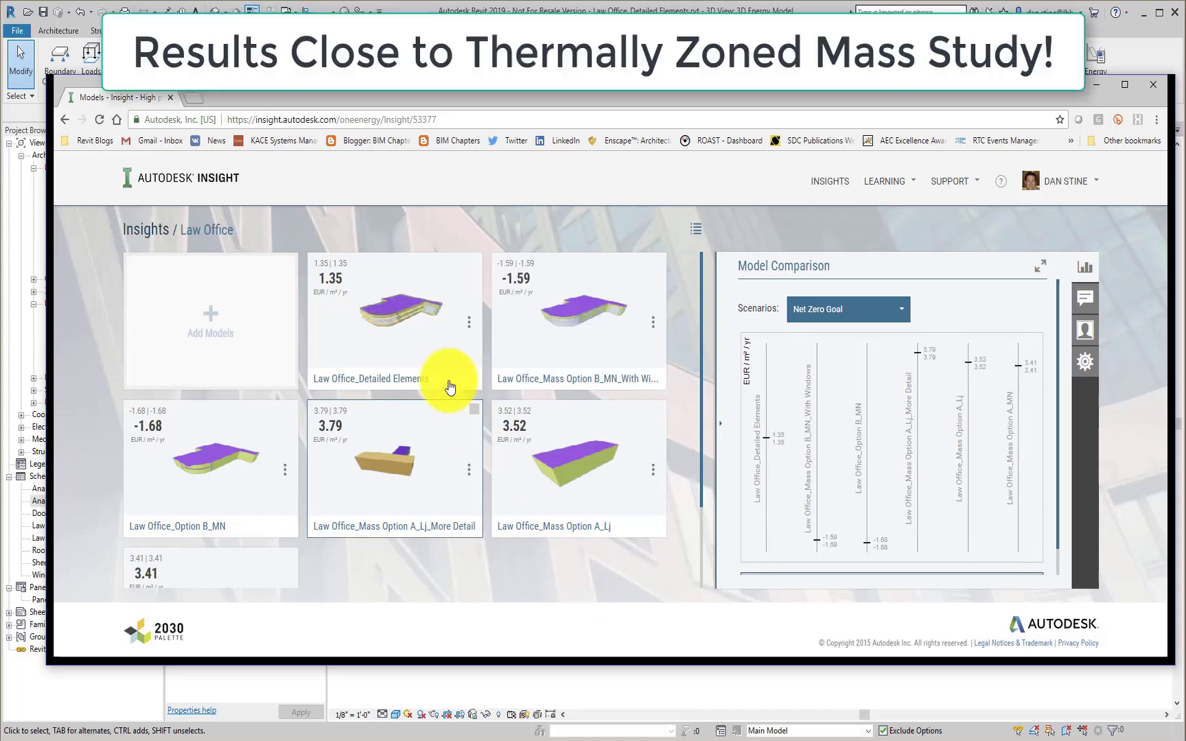
Reopen the Law Office_Detailed Elements model and toggle its overall result between cost and EUI, ending on cost.
left_click(420, 355)
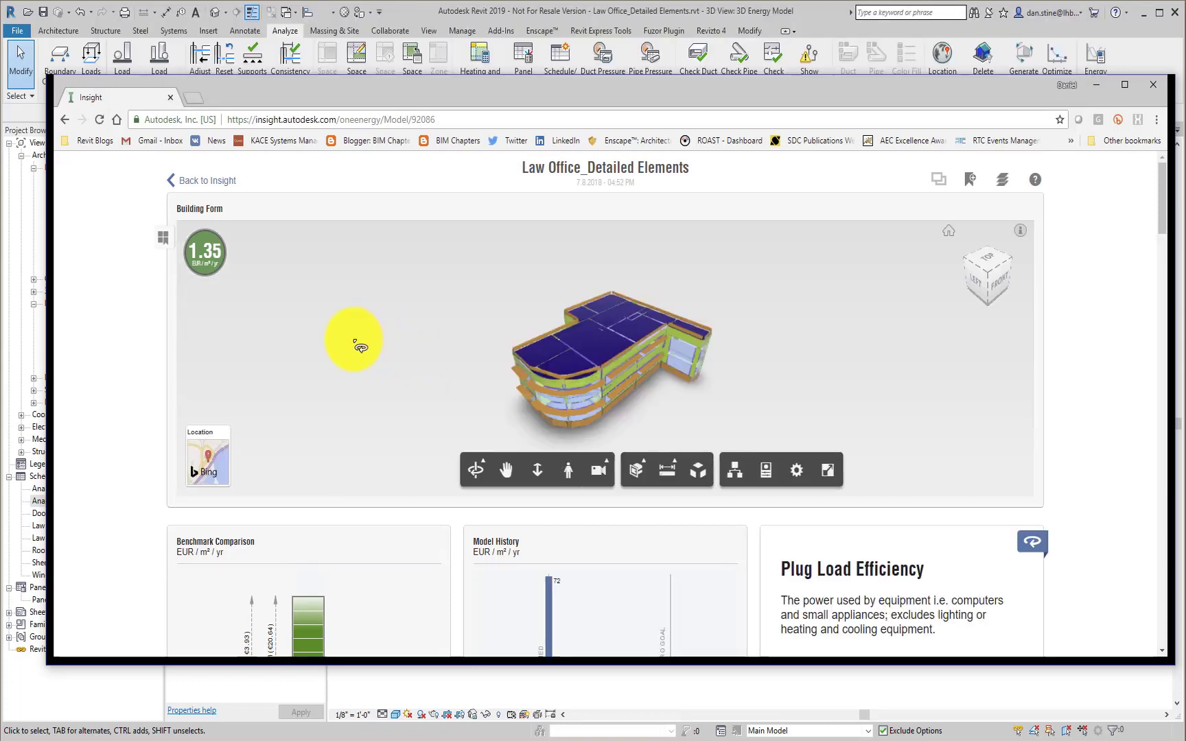
left_click(209, 263)
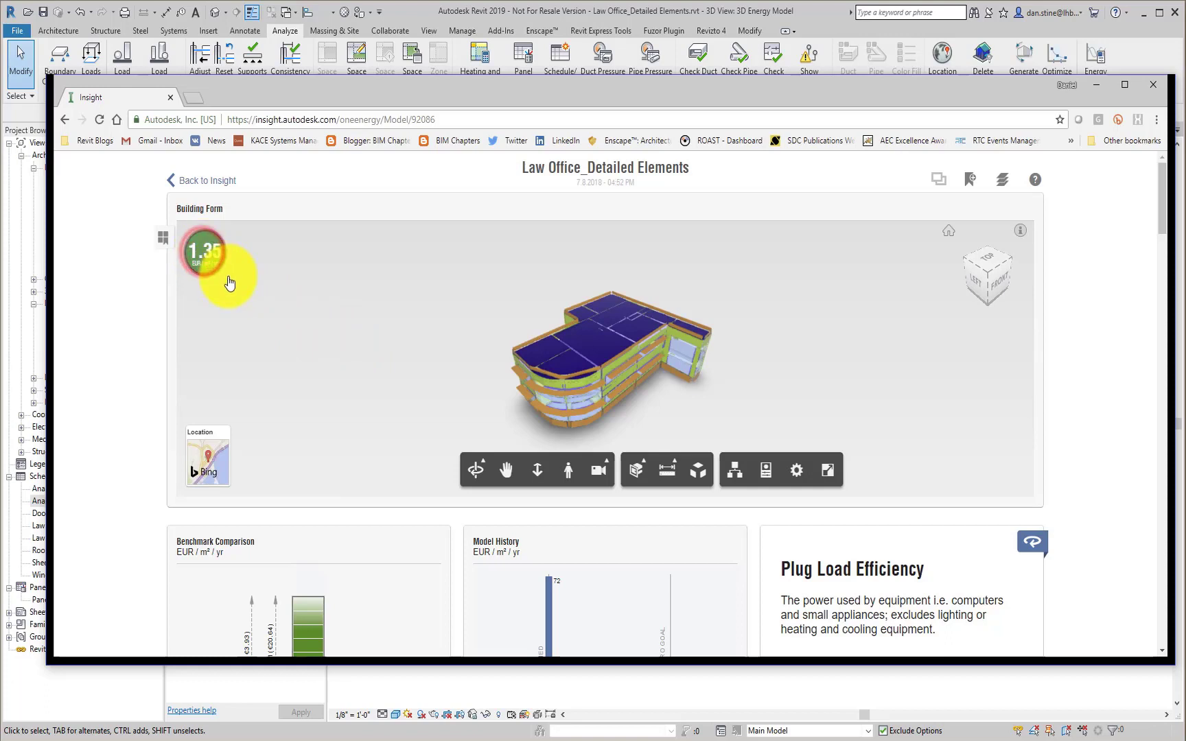
left_click(202, 251)
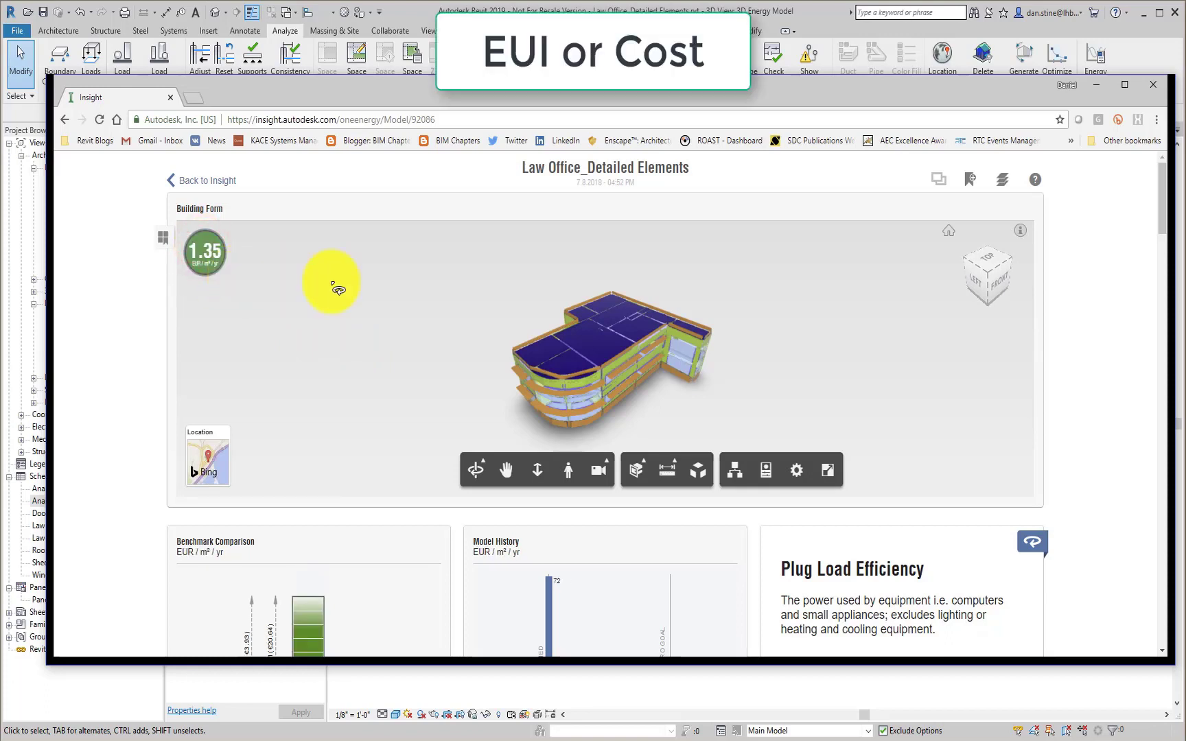
Examine the Net Zero Goal settings on the Plug Load Efficiency, Operating Schedule, Lighting Efficiency and Infiltration charts.
scroll(1084, 441, "down", 6)
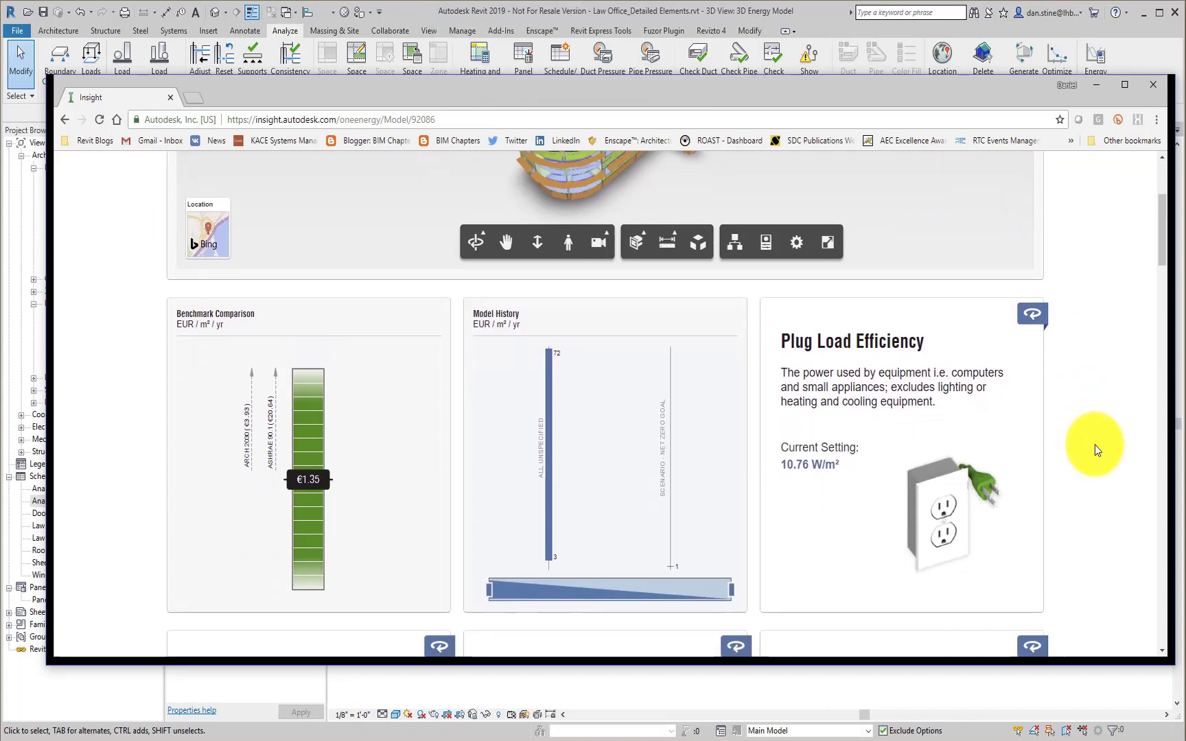
scroll(1093, 432, "up", 2)
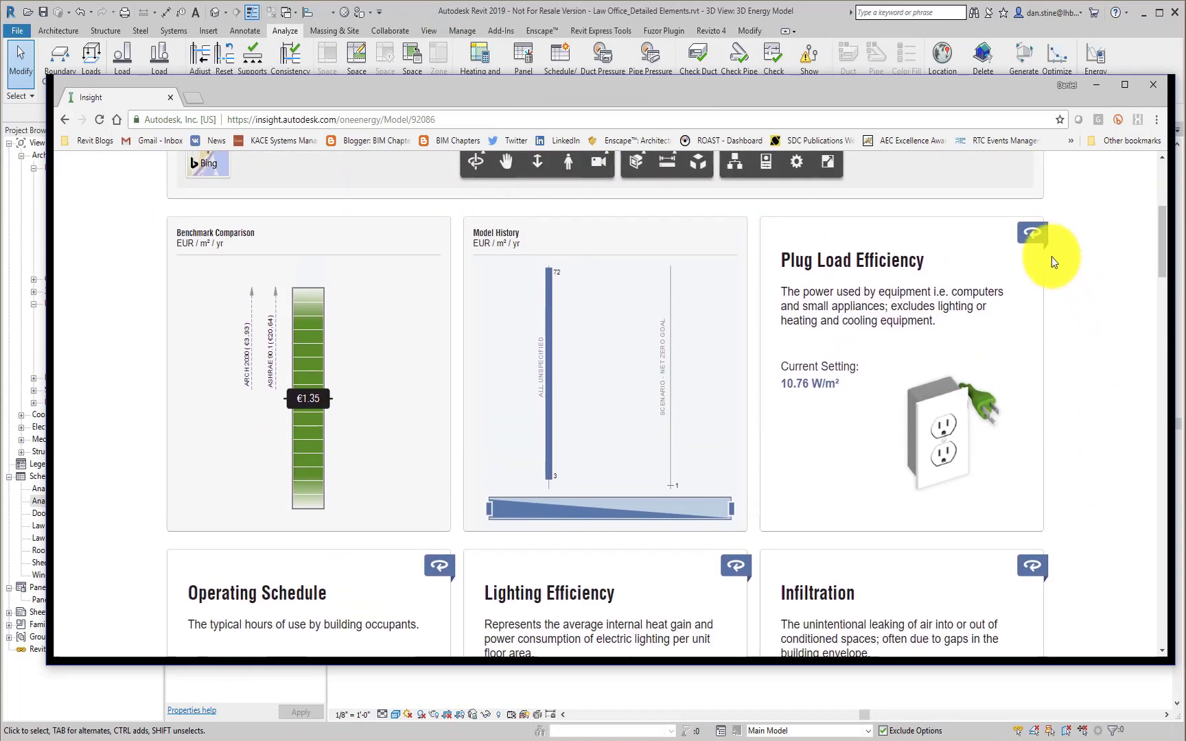
left_click(1034, 235)
scroll(1094, 371, "down", 3)
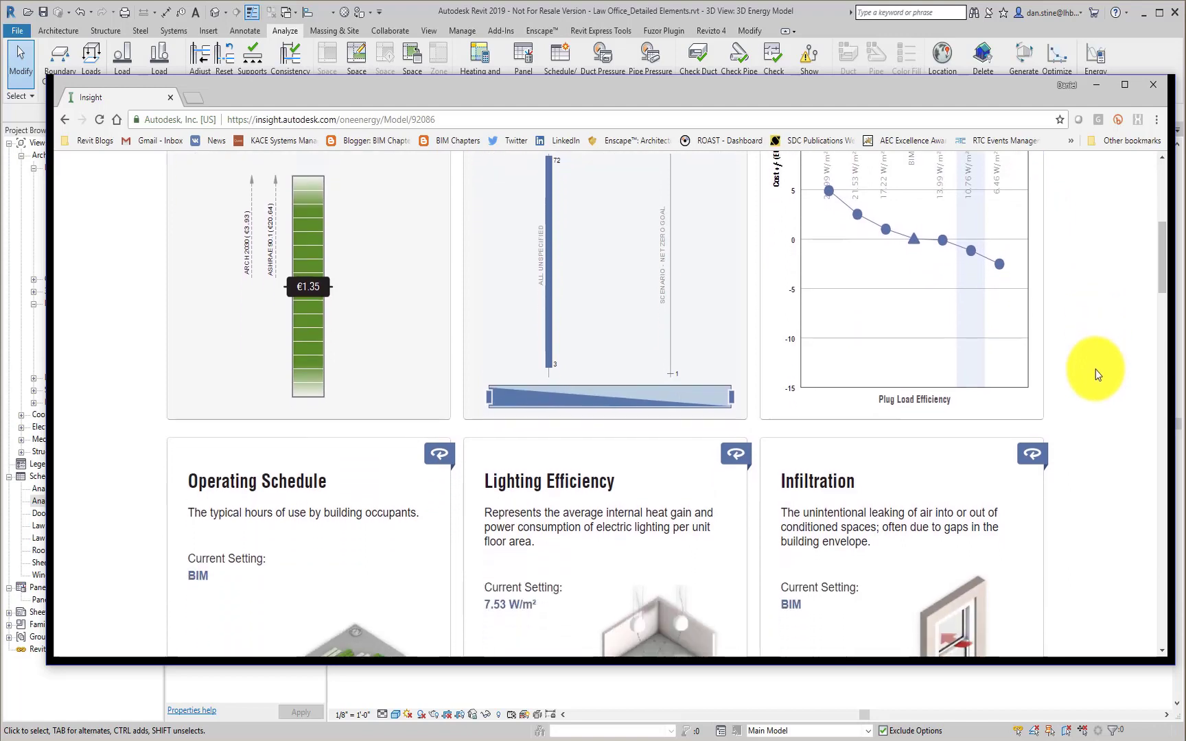
left_click(438, 376)
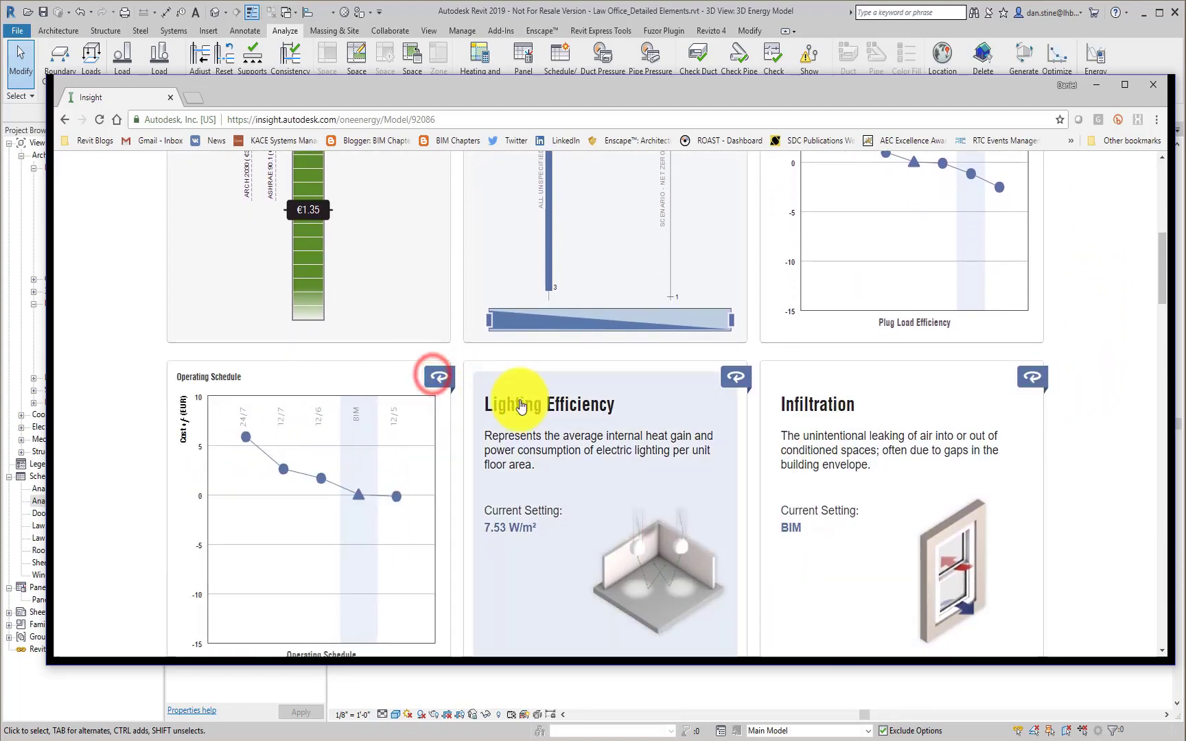
left_click(731, 378)
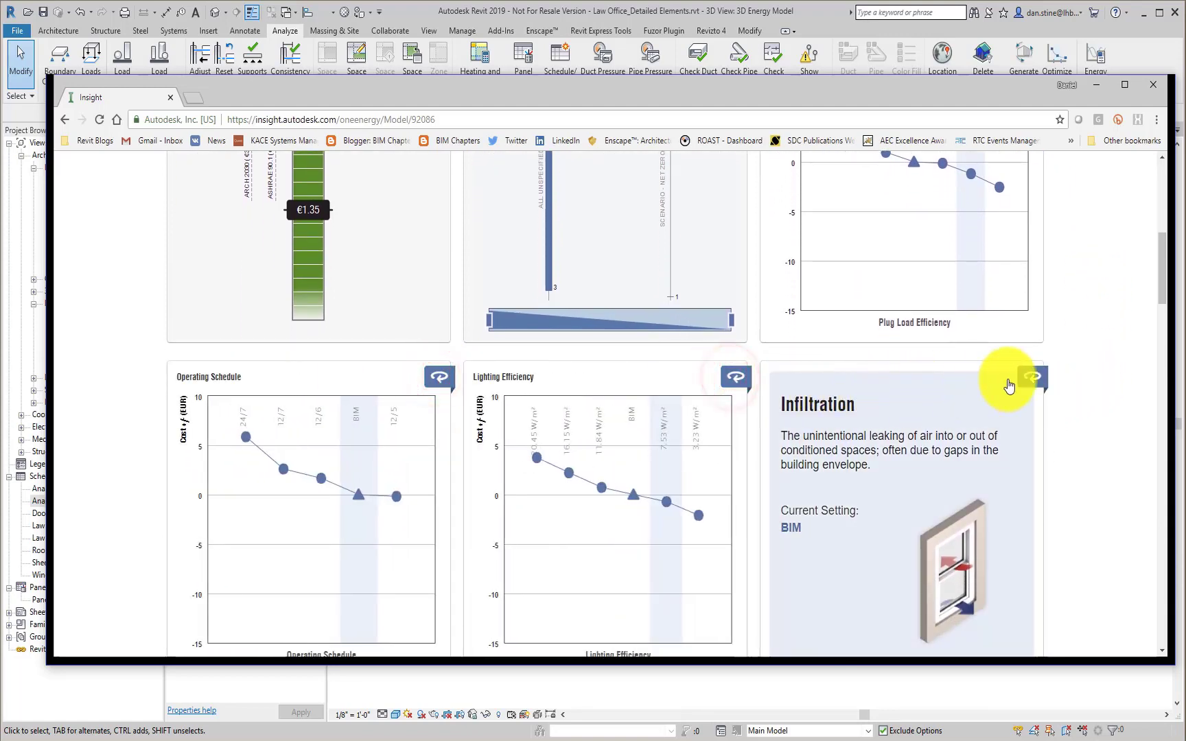
left_click(1033, 378)
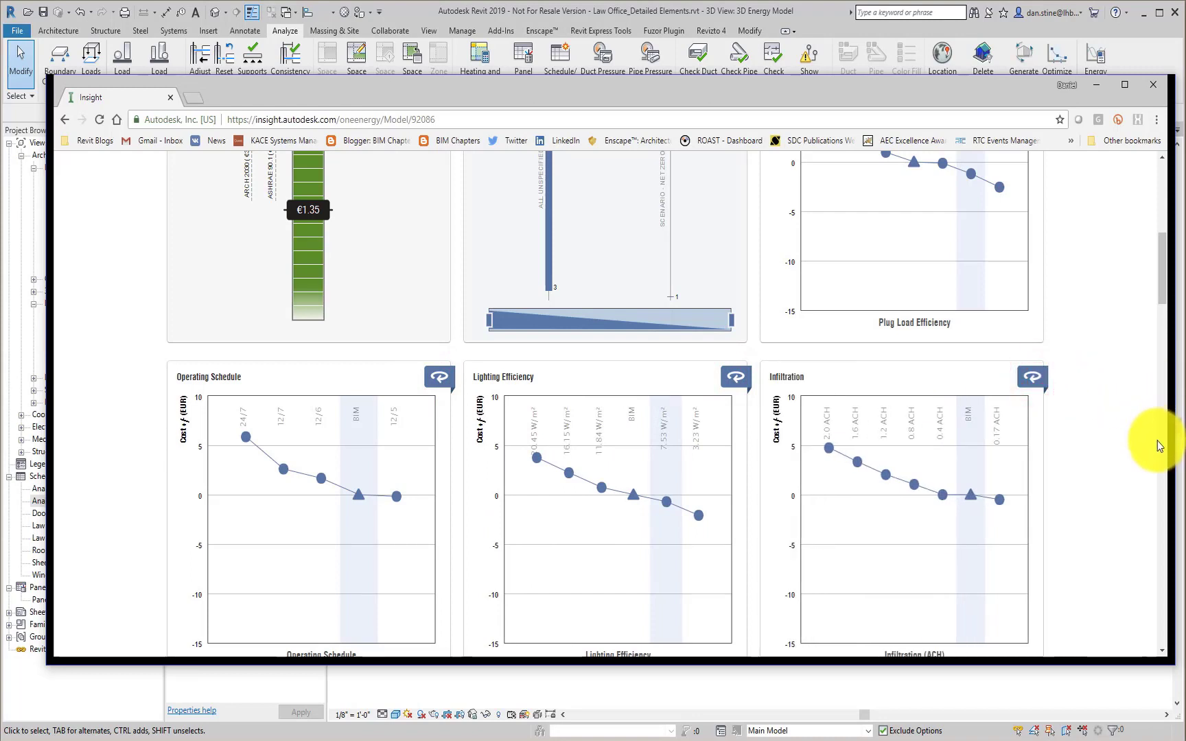
scroll(1156, 445, "up", 7)
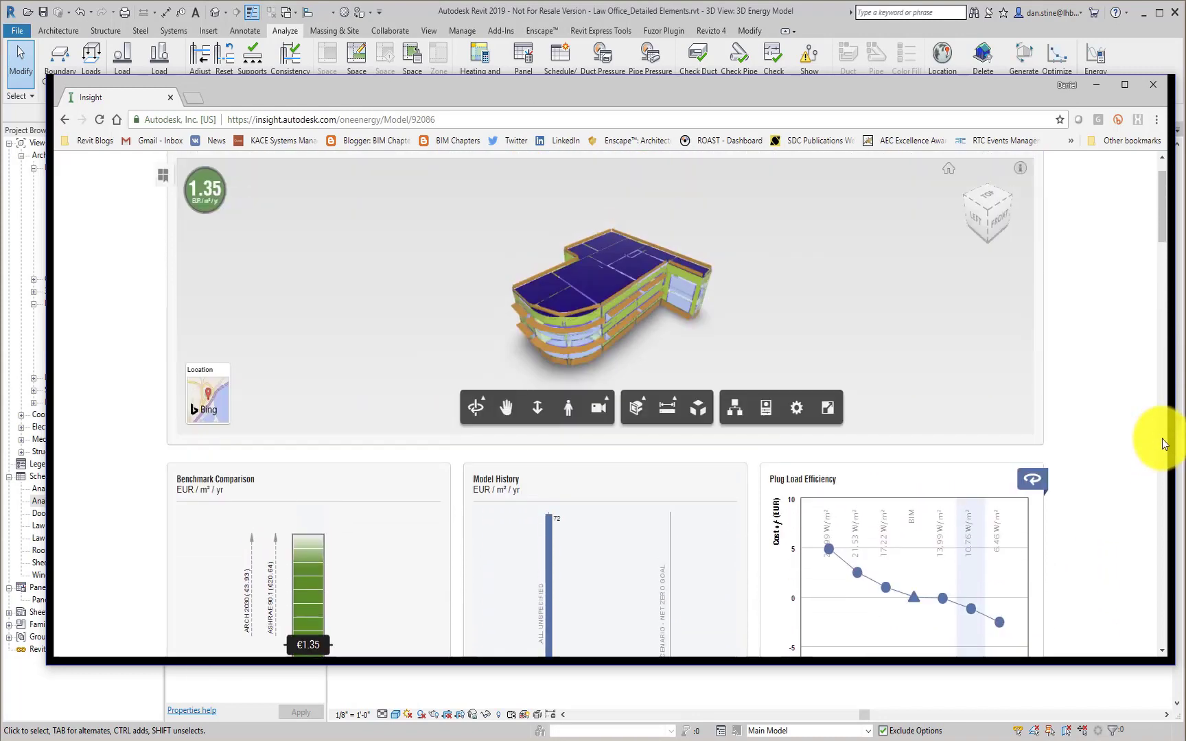